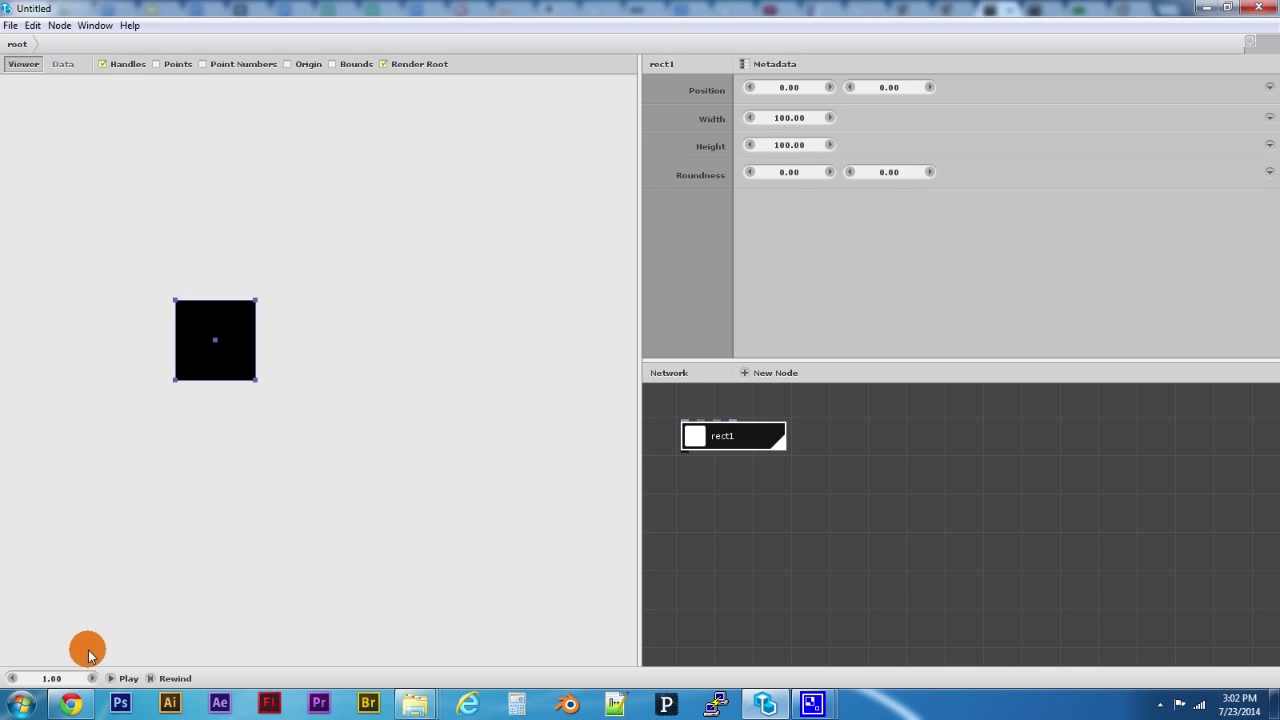
Step: Switch from the NodeBox 3 editor to the nodebox.net page in Chrome
left_click(70, 704)
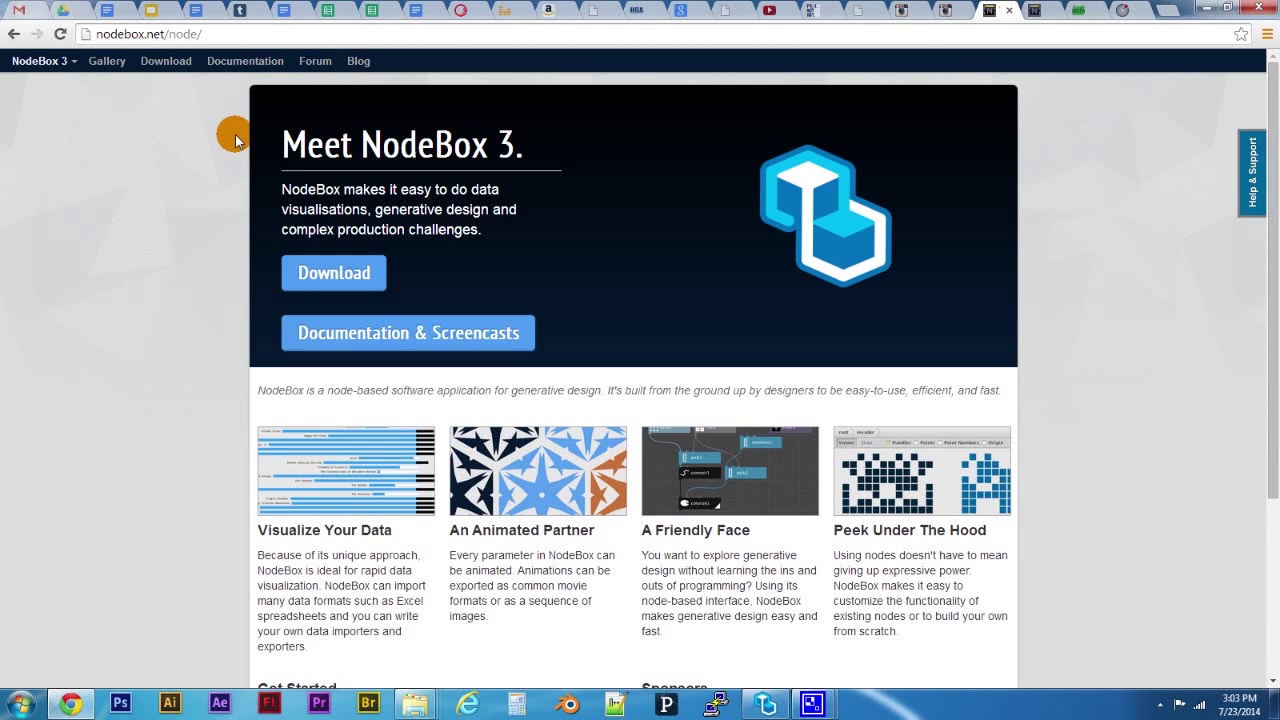
Step: Reload the nodebox.net/node page and go to the NodeBox home page
left_click(210, 35)
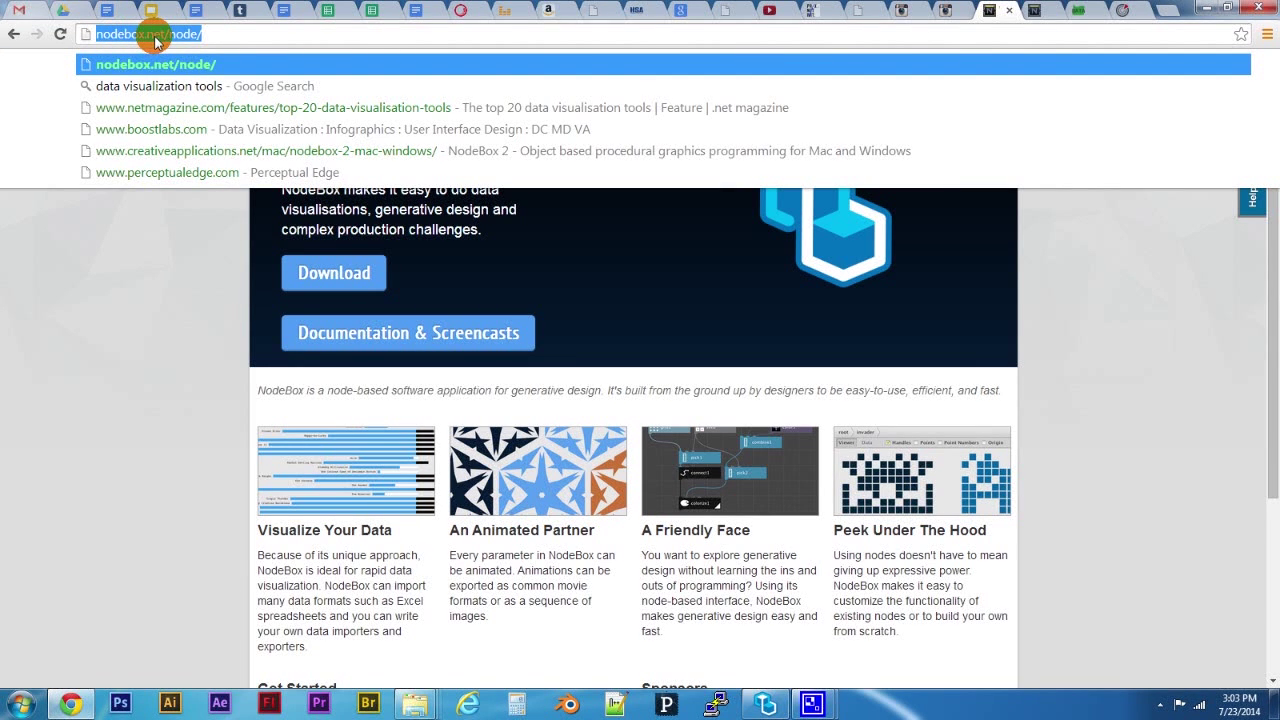
key("Return")
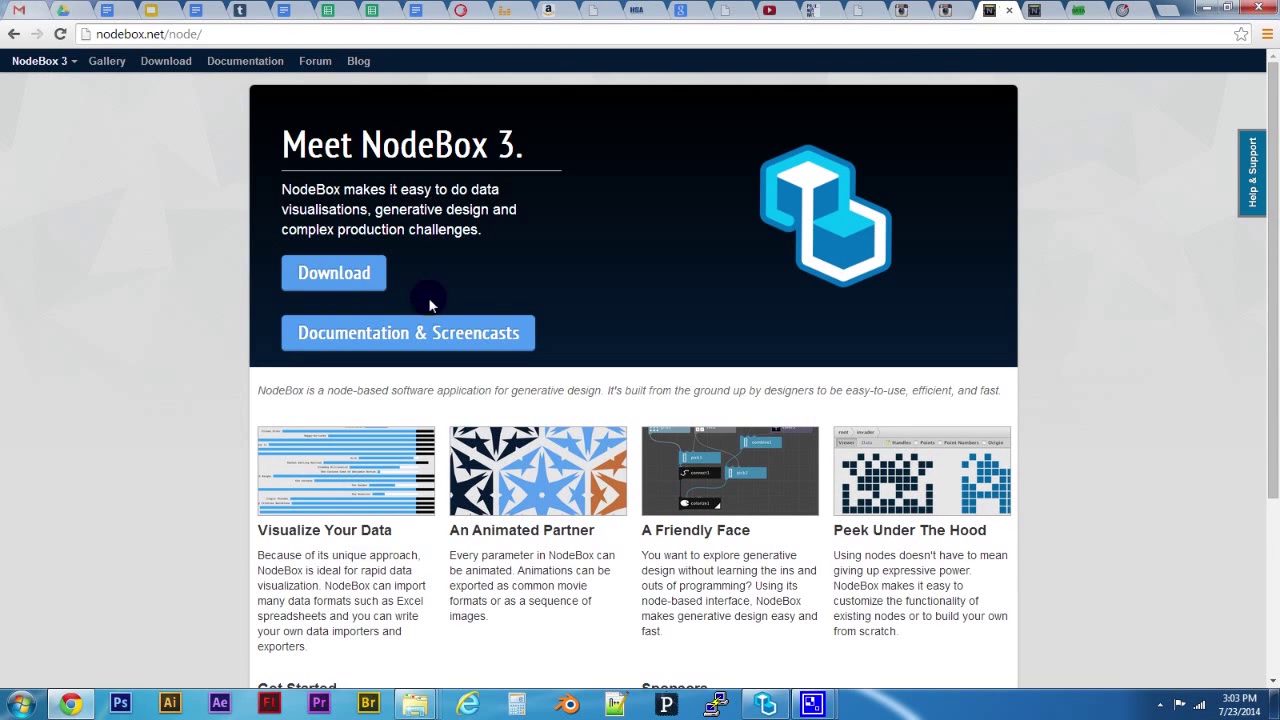
mouse_move(40, 61)
left_click(30, 84)
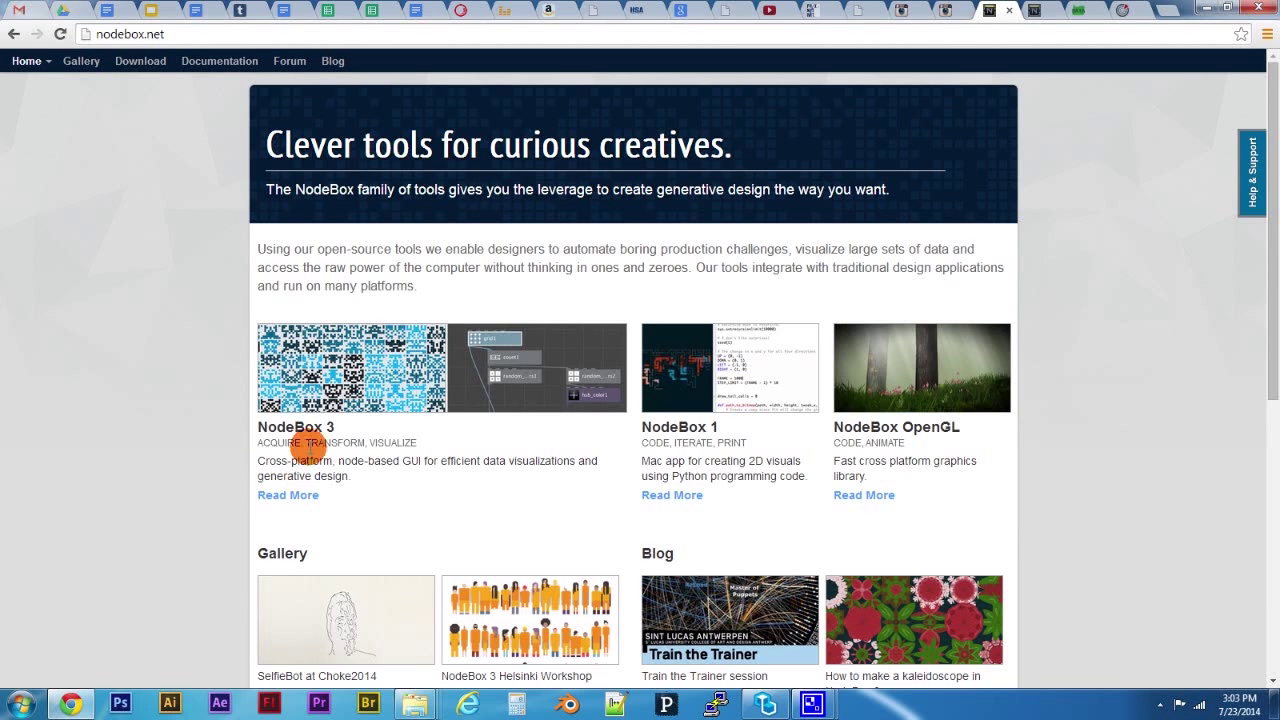
Step: Open the NodeBox 3 download page, start the download, and return to the NodeBox editor
left_click(351, 354)
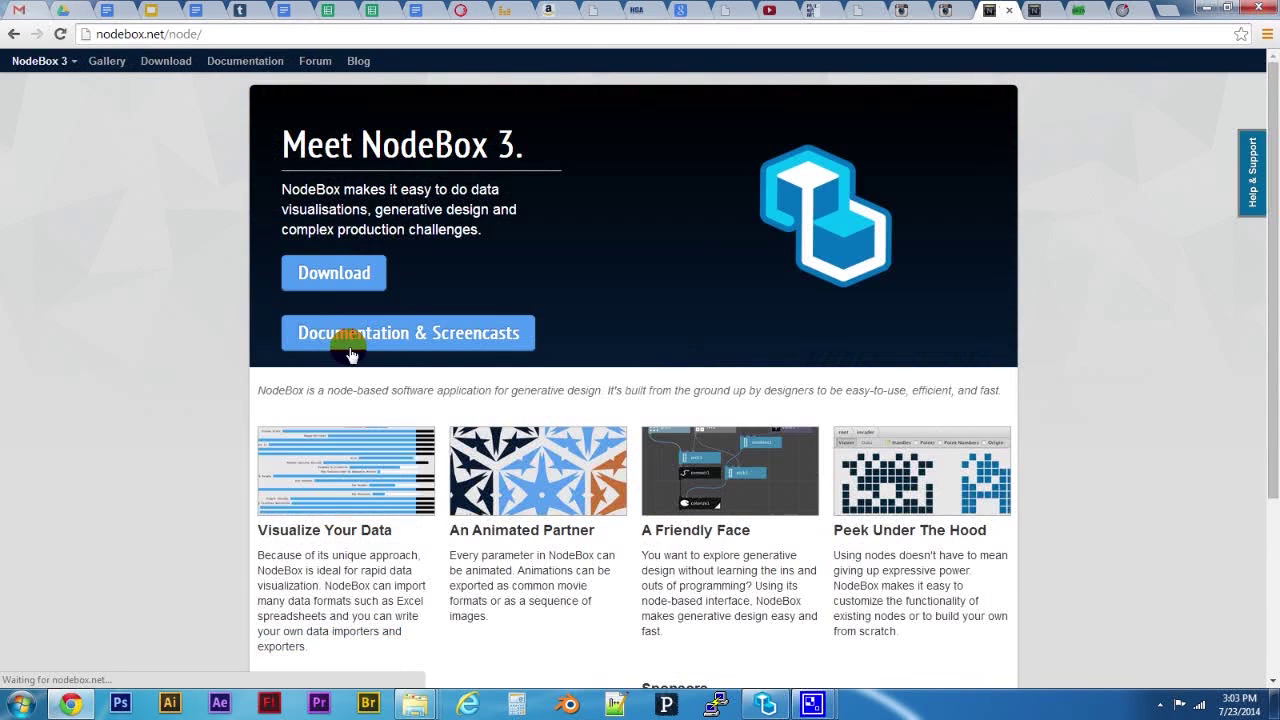
left_click(345, 276)
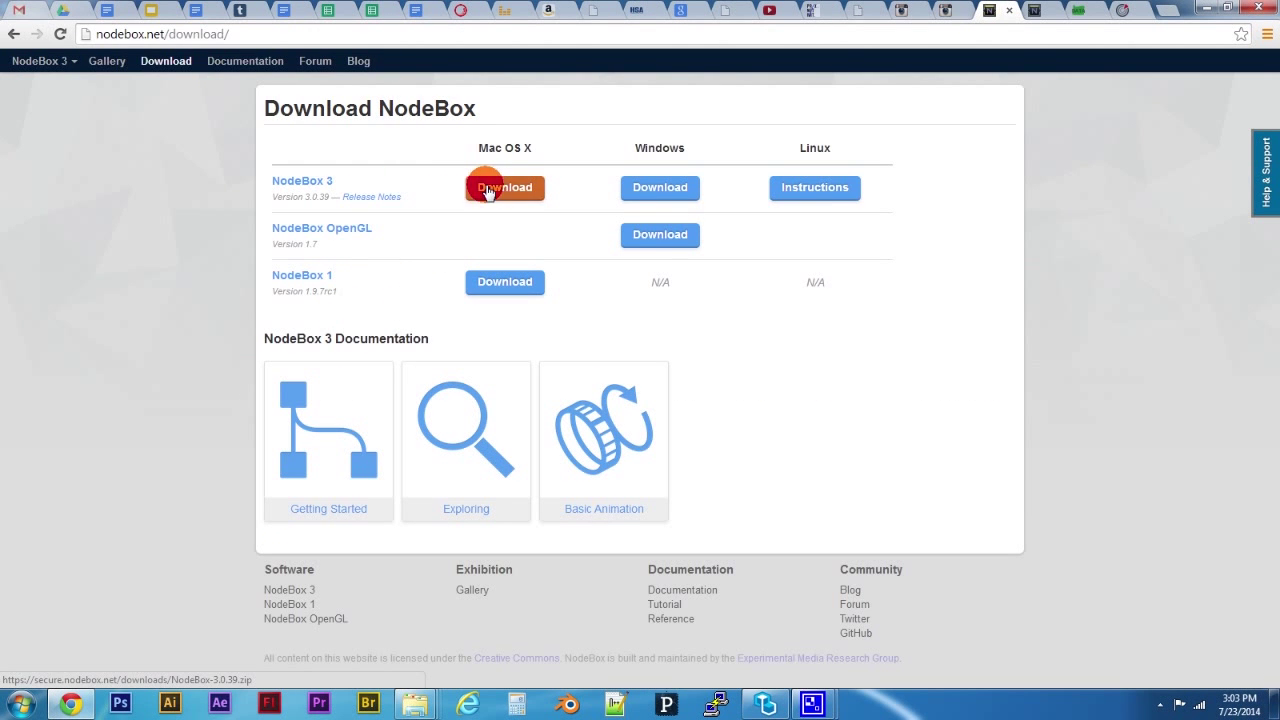
left_click(668, 195)
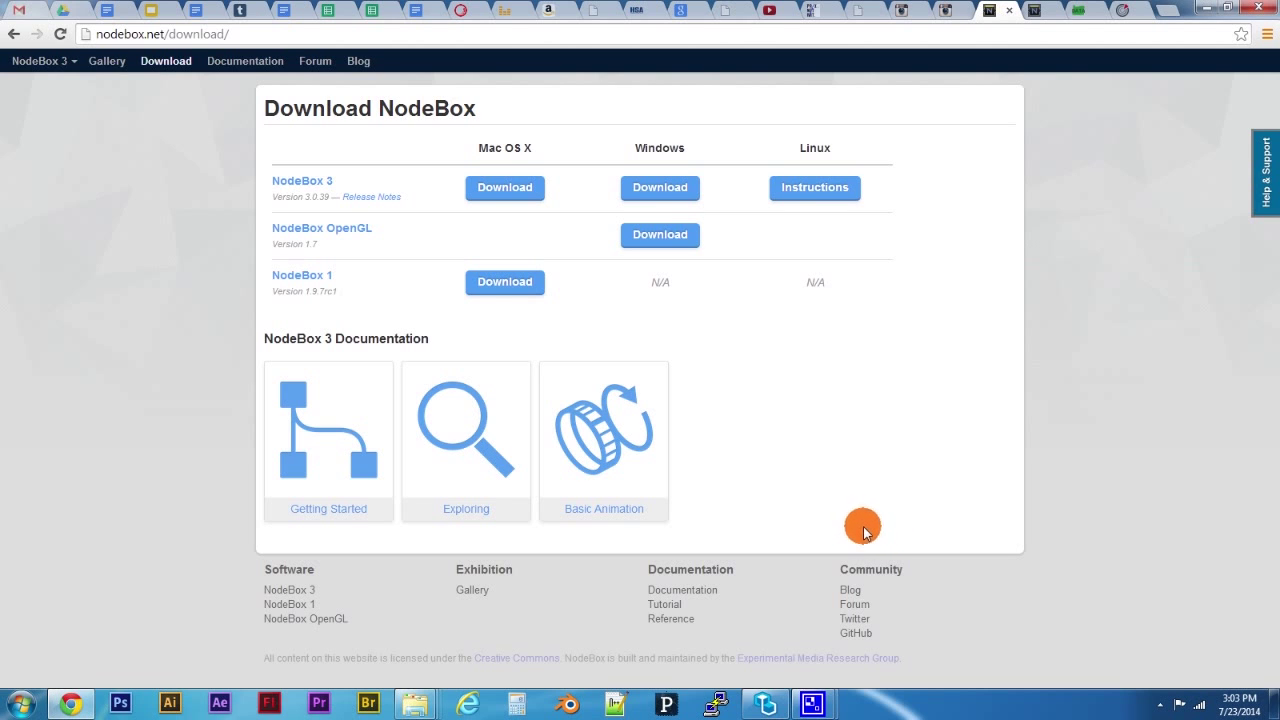
left_click(770, 706)
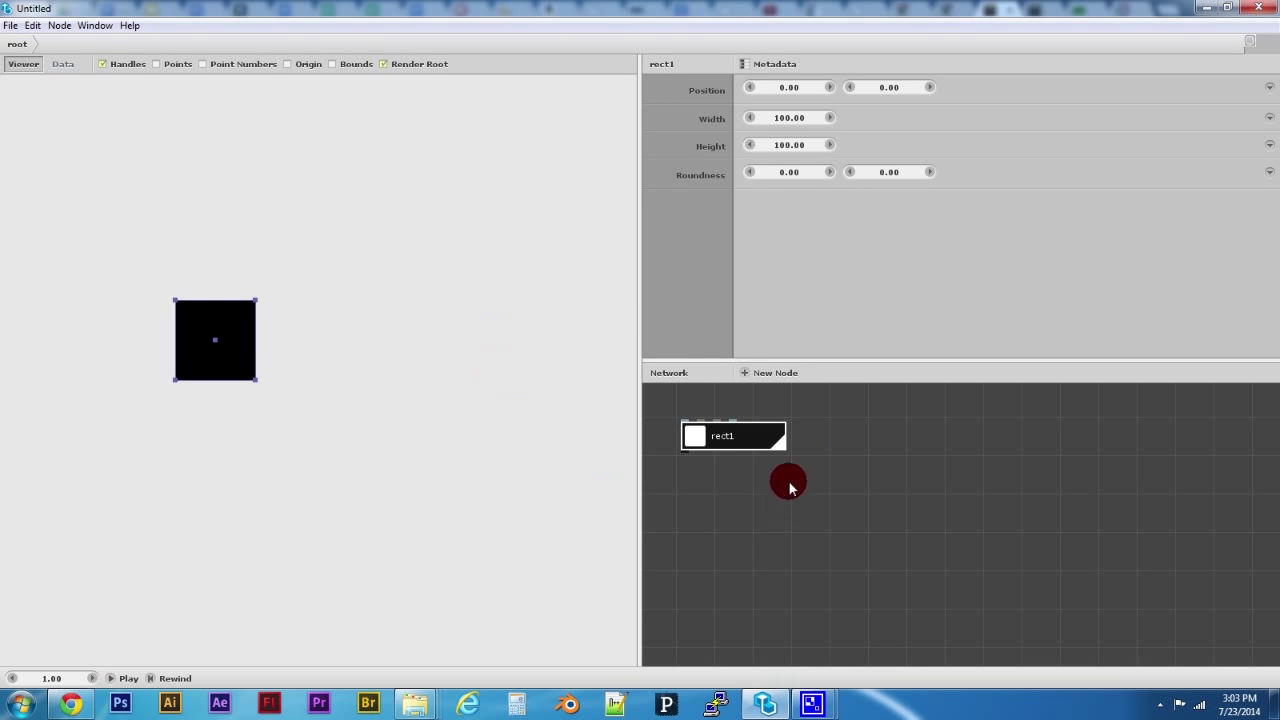
mouse_move(806, 560)
left_mouse_down()
mouse_move(817, 537)
mouse_move(810, 547)
left_mouse_up()
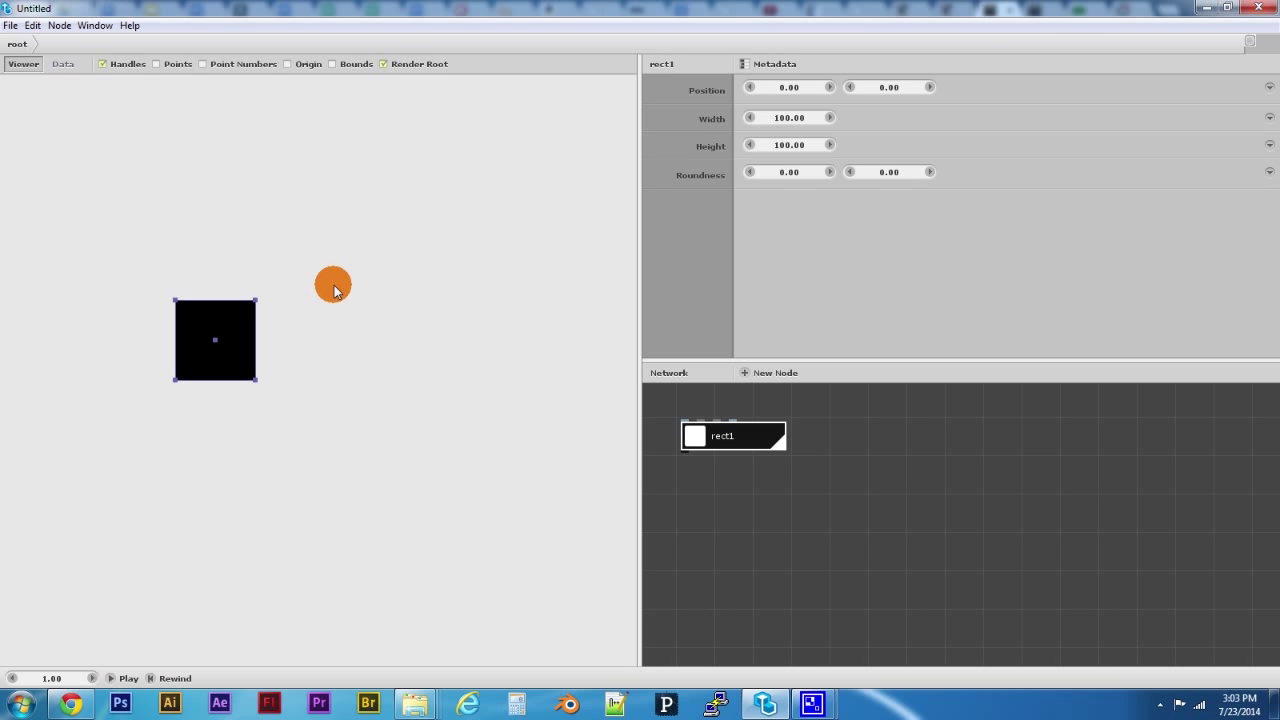
key("space")
Step: Pan the Viewer so the rect1 square sits nearer the middle of the view
left_click_drag(286, 242, 379, 283)
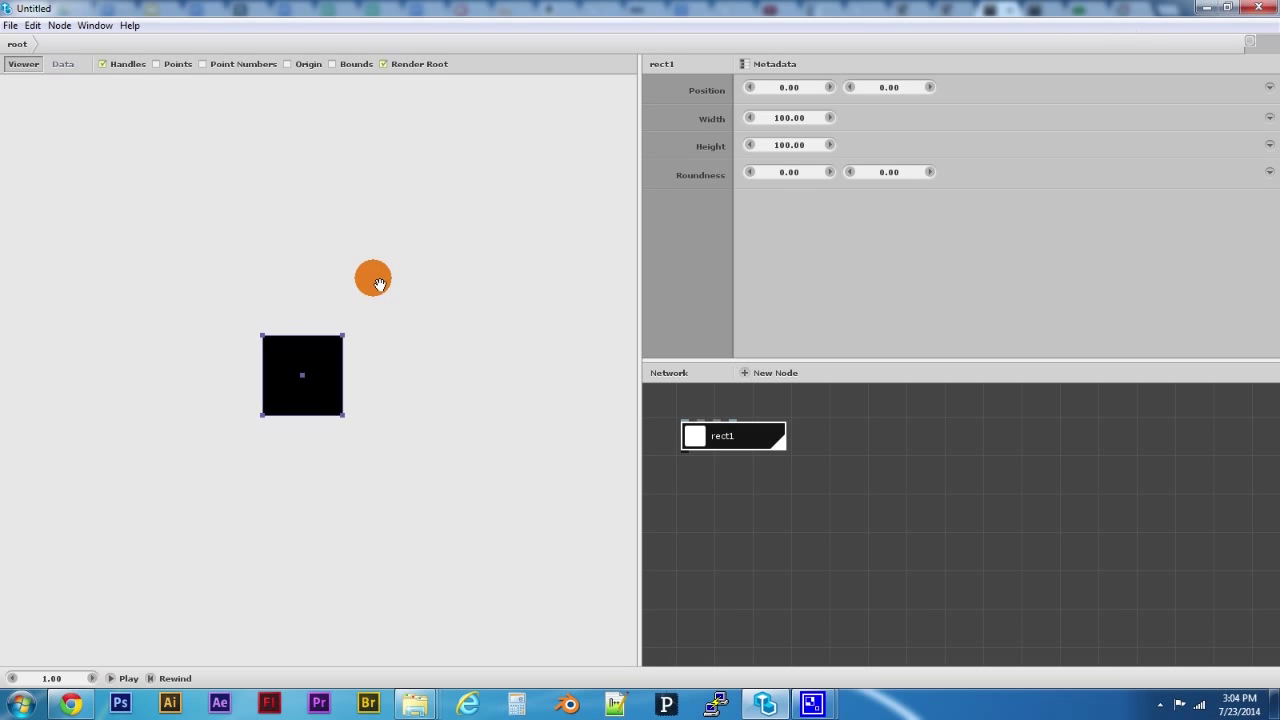
key("space")
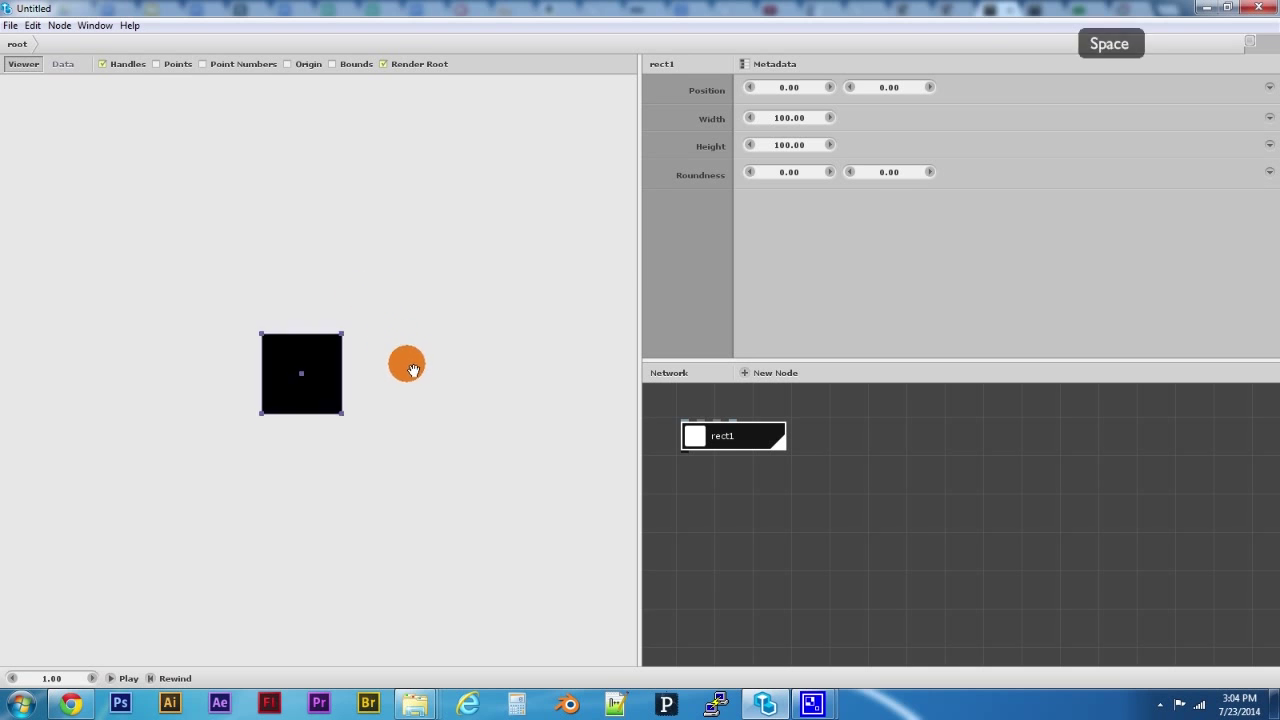
mouse_move(408, 363)
left_mouse_down()
mouse_move(390, 333)
mouse_move(386, 360)
mouse_move(408, 369)
left_mouse_up()
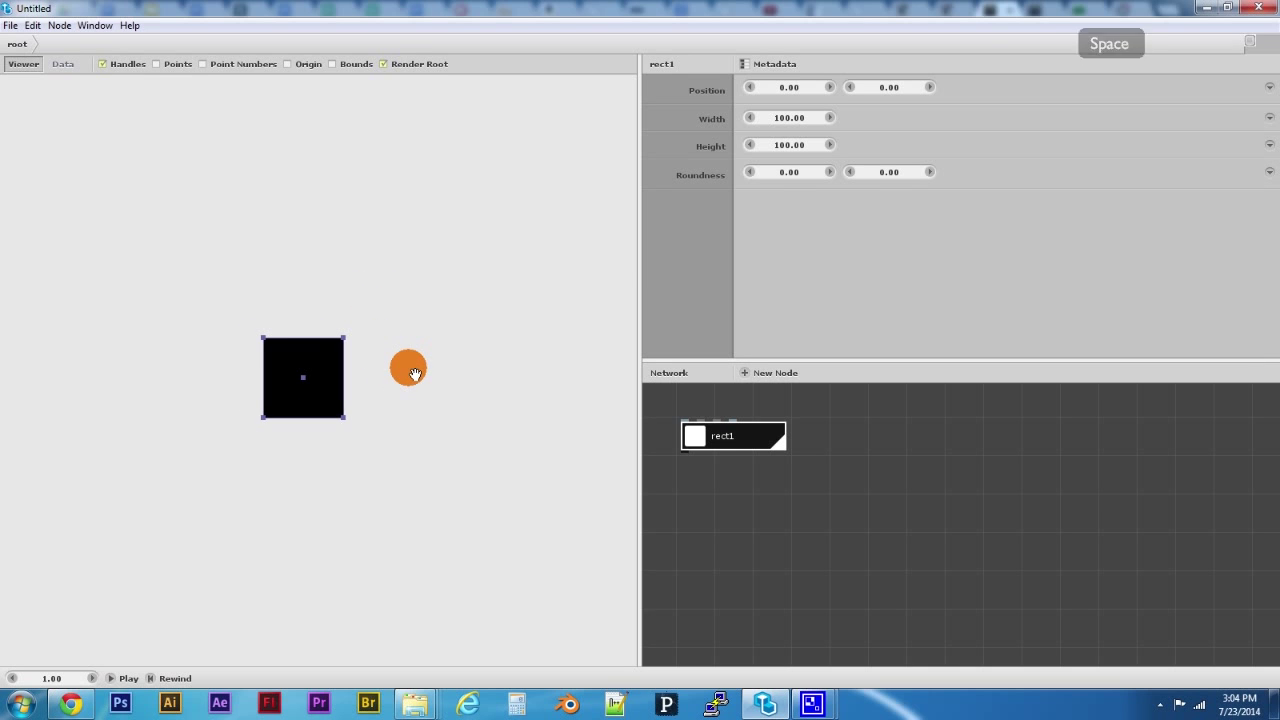
key("space")
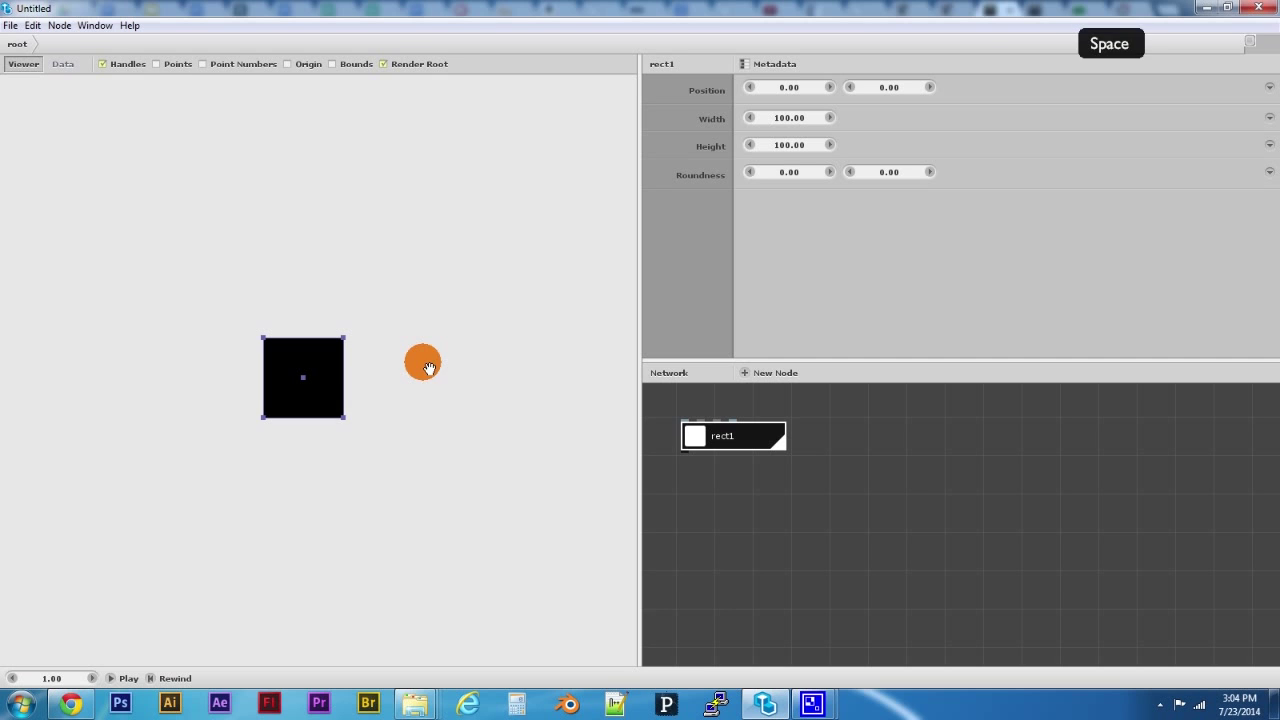
mouse_move(418, 350)
left_mouse_down()
mouse_move(385, 338)
mouse_move(420, 337)
mouse_move(410, 357)
left_mouse_up()
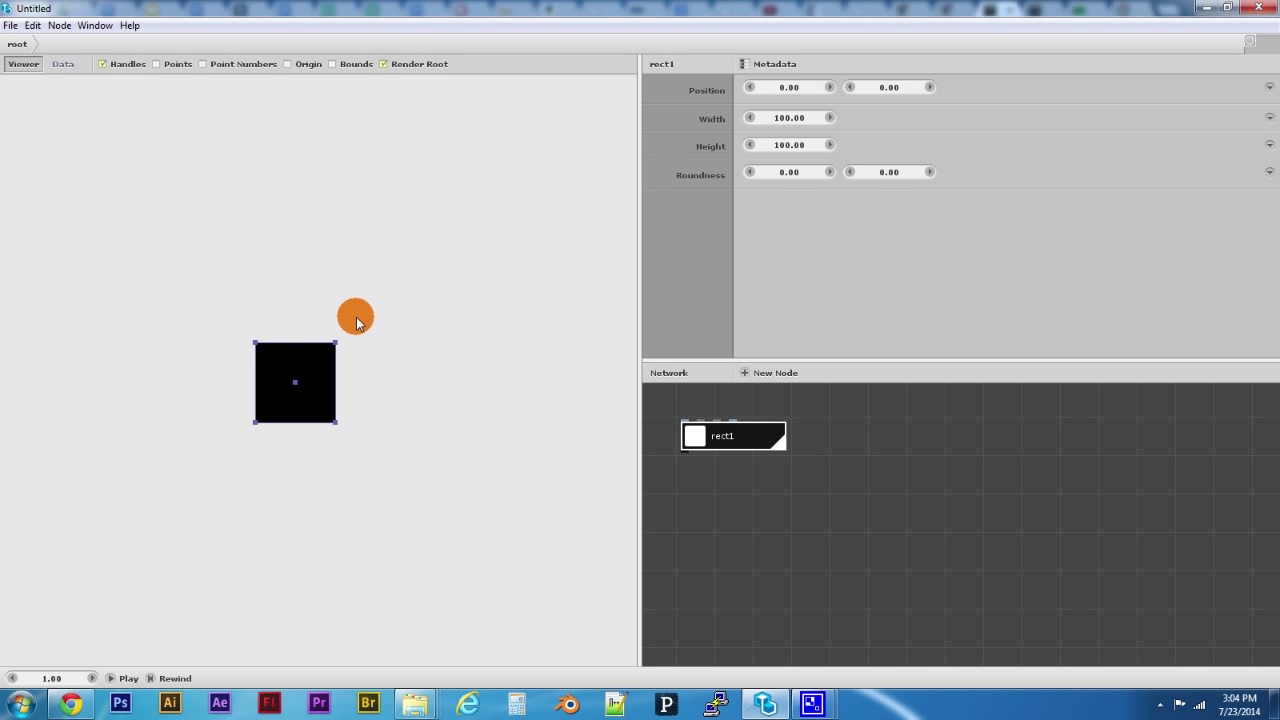
key("space")
left_click_drag(356, 321, 371, 342)
Step: Zoom the Viewer in and out around the square
scroll(328, 382, "up", 5)
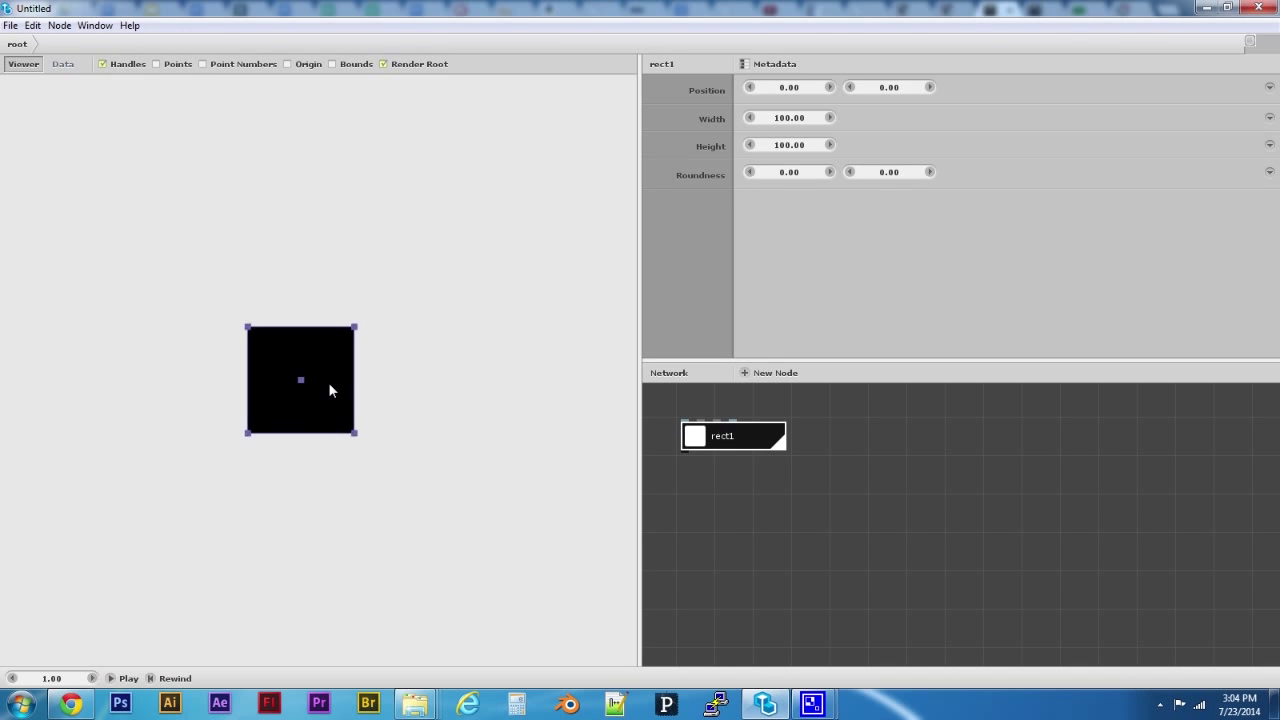
scroll(331, 382, "up", 4)
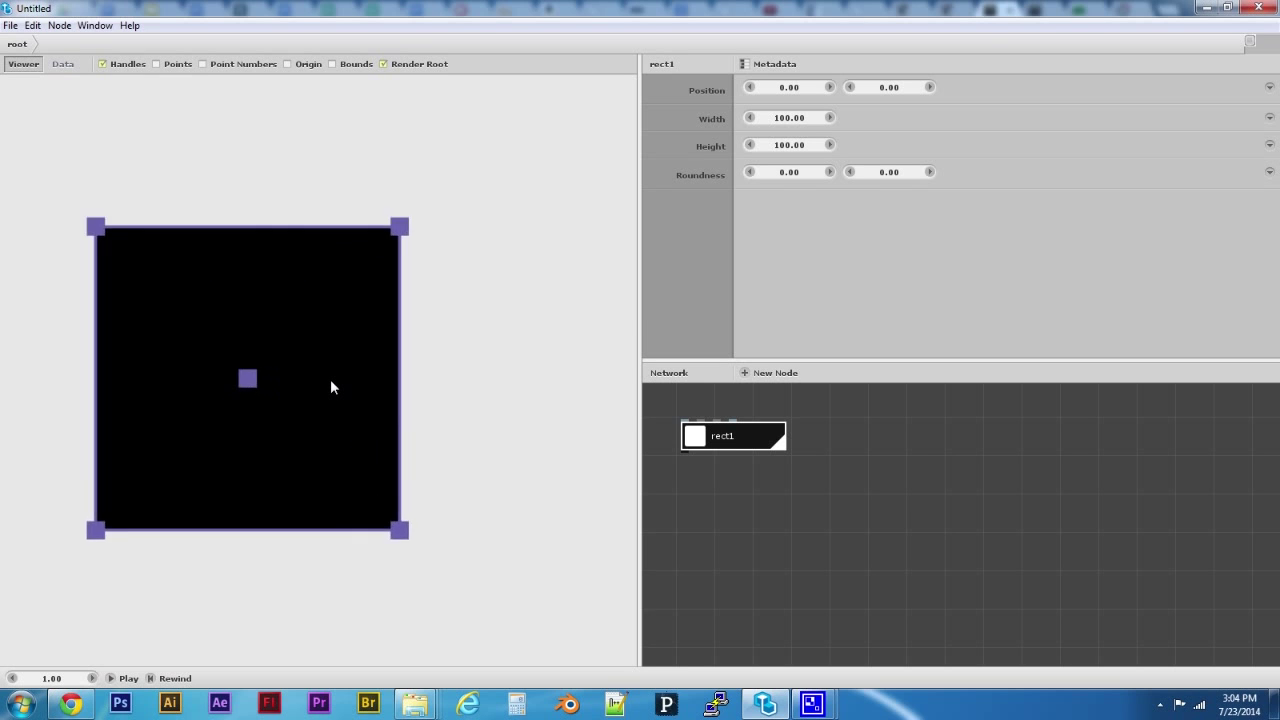
scroll(331, 382, "down", 6)
scroll(331, 382, "down", 1)
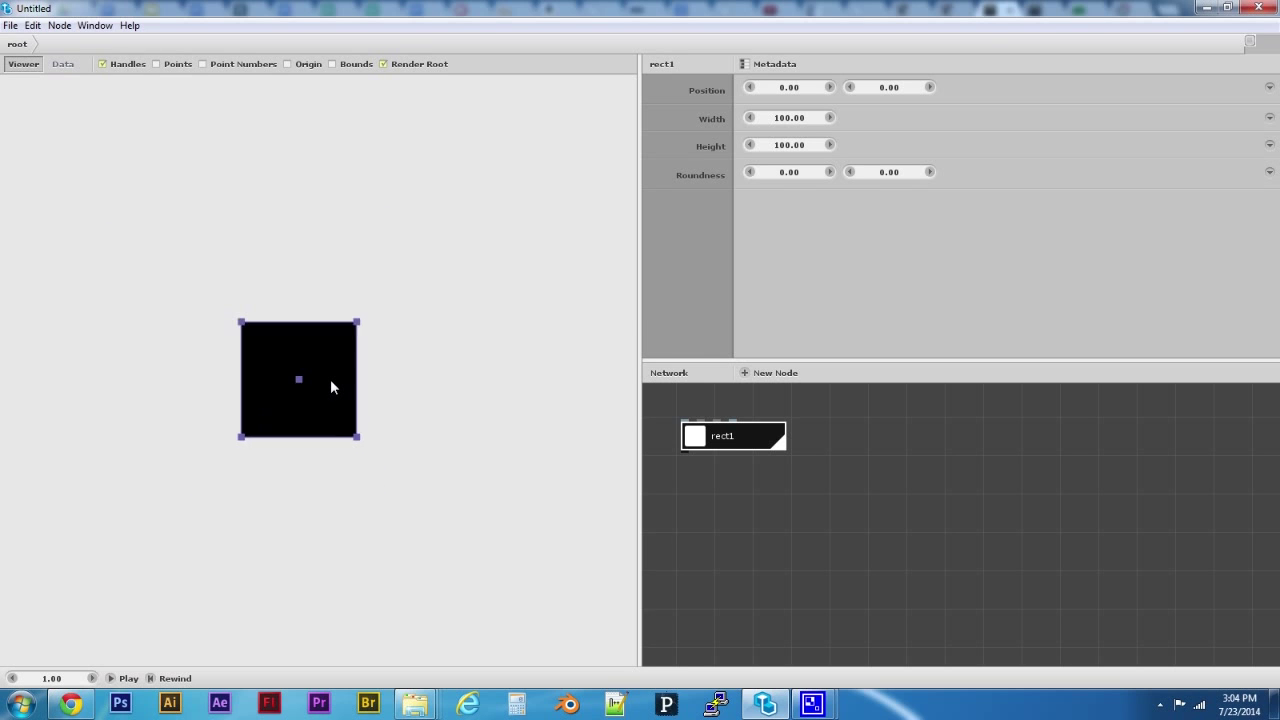
scroll(331, 382, "up", 3)
scroll(331, 382, "down", 2)
scroll(331, 382, "down", 2)
scroll(331, 382, "up", 4)
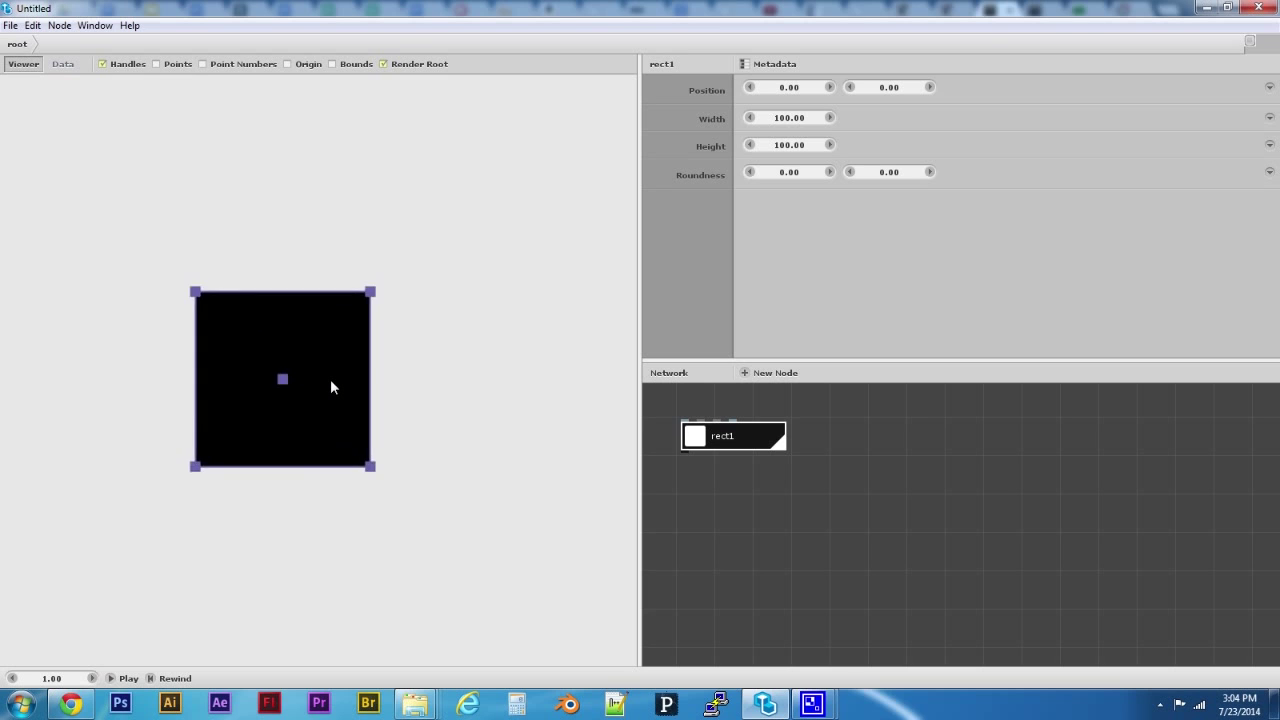
scroll(331, 382, "down", 5)
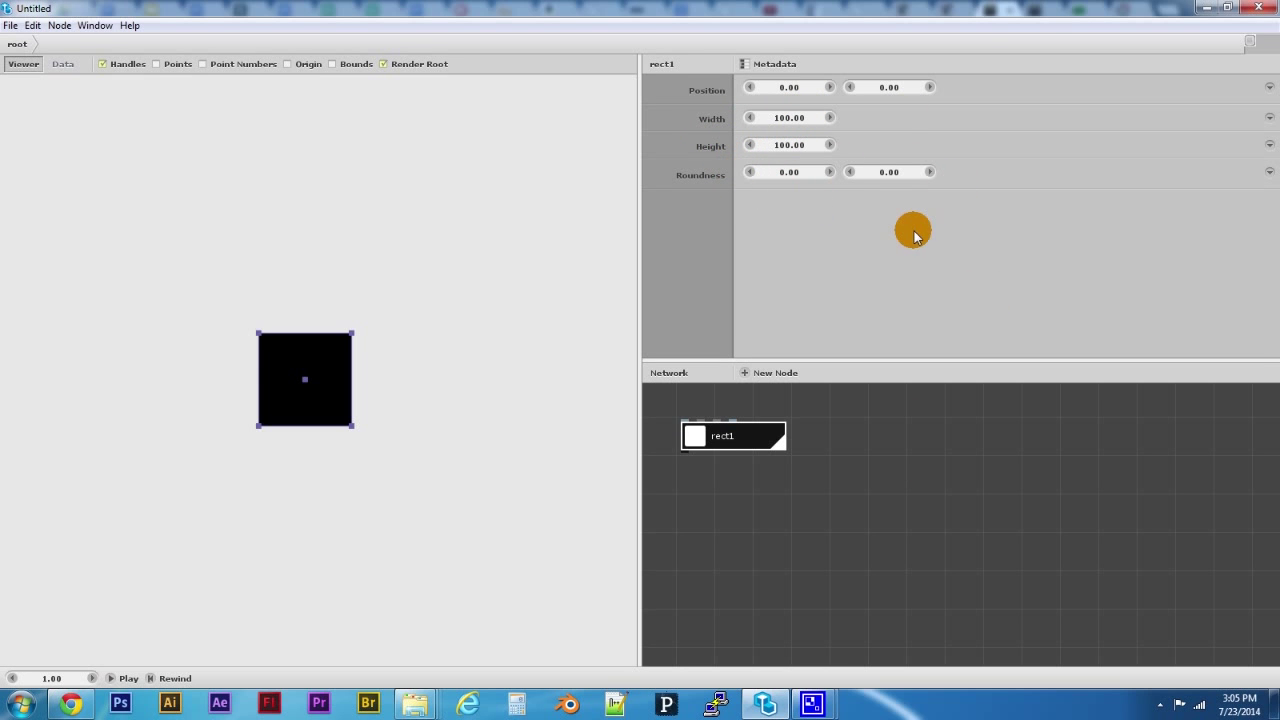
Step: Select rect1 and resize it to Width 278 and Height 73
left_click(926, 428)
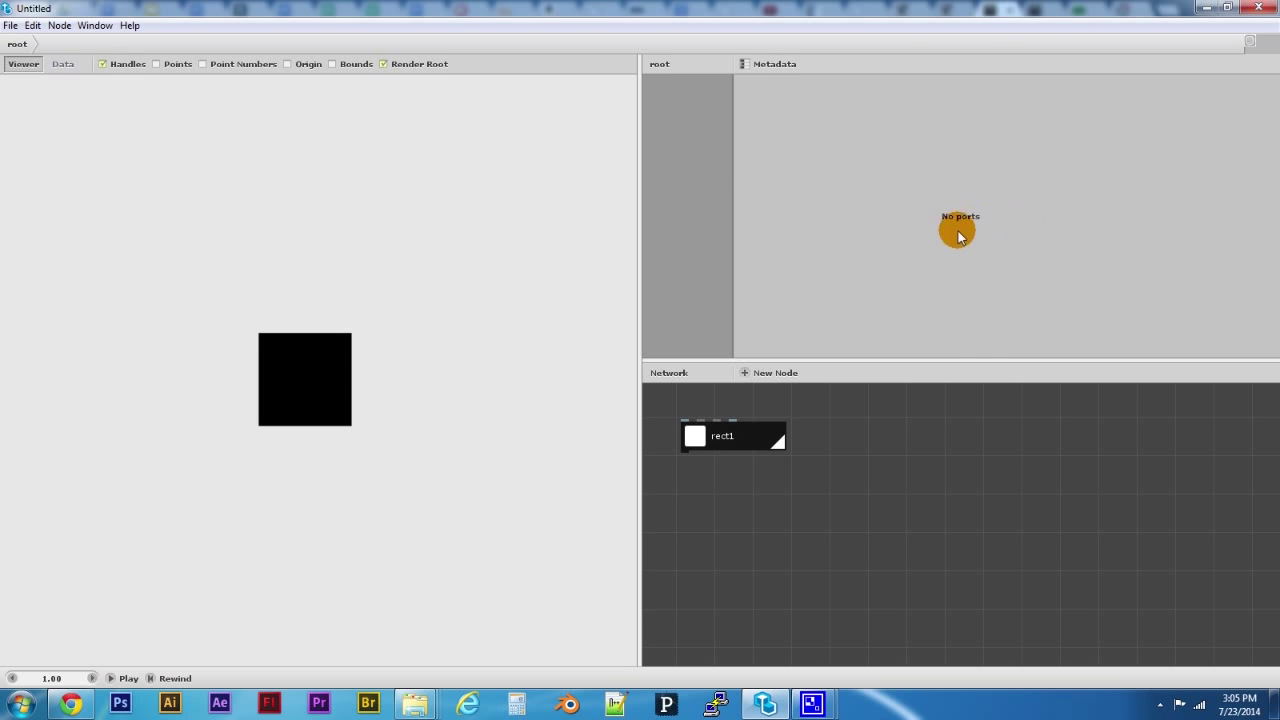
left_click(756, 418)
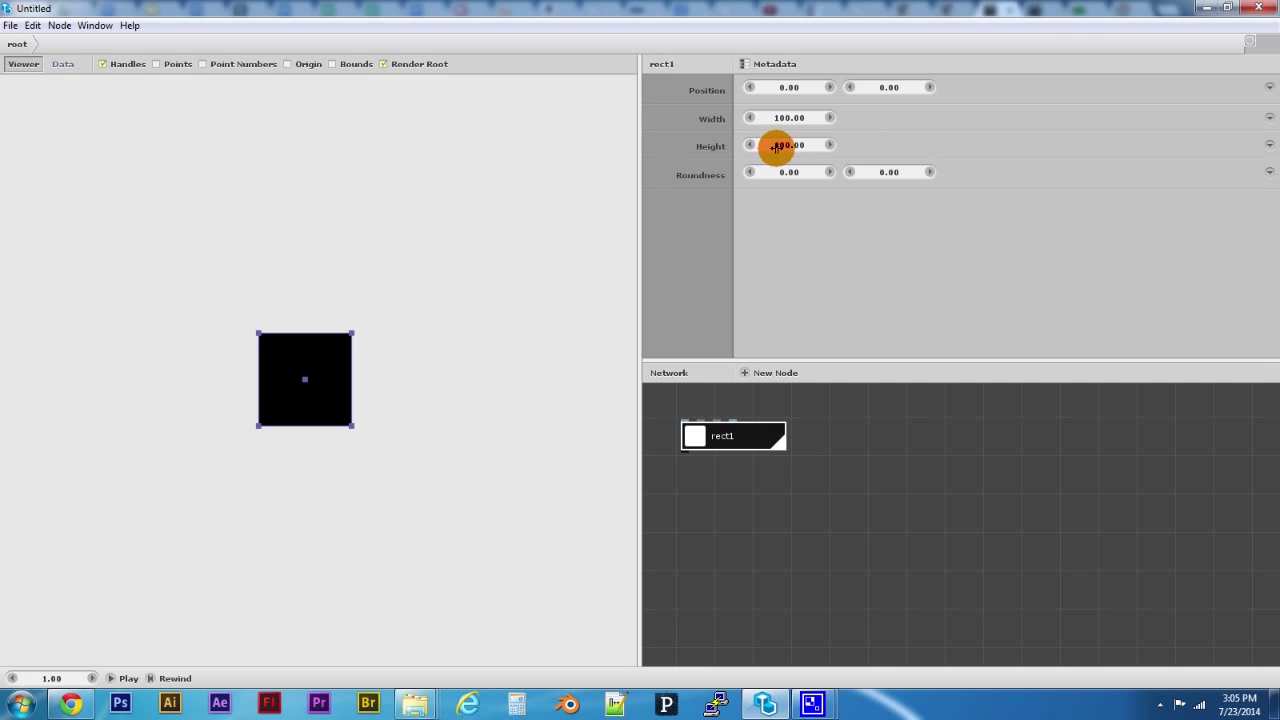
left_click_drag(788, 118, 935, 124)
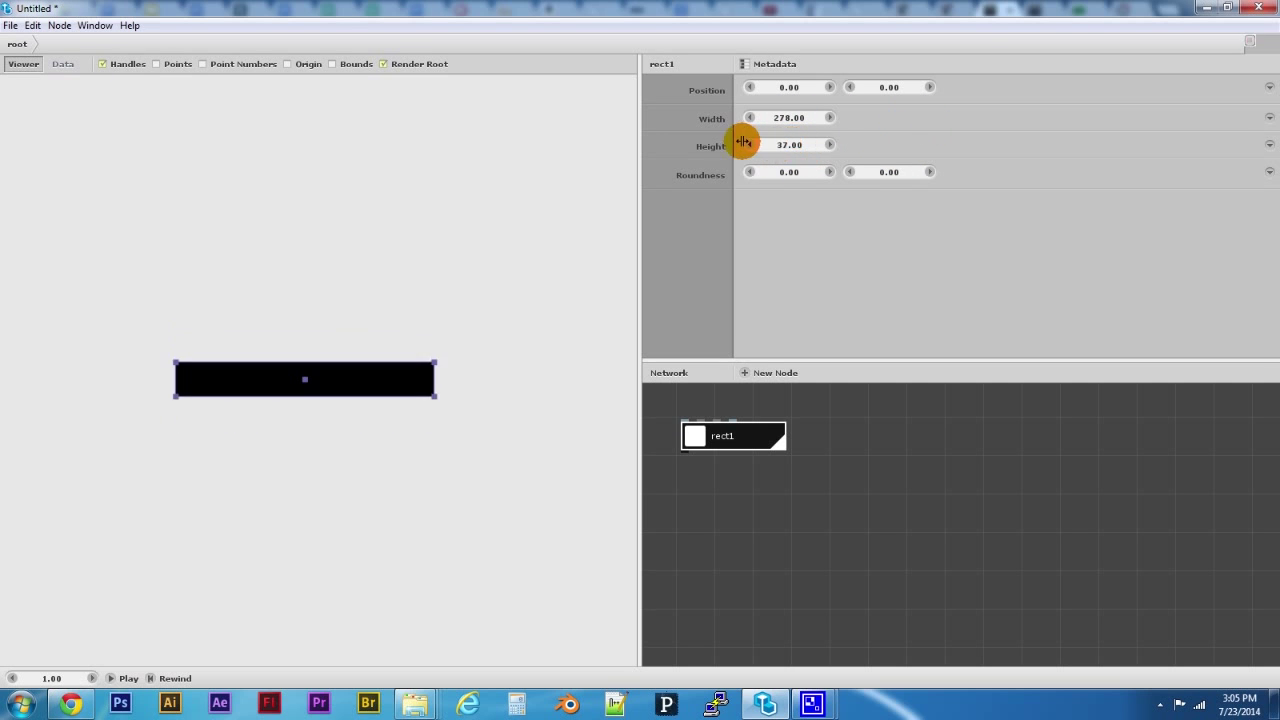
left_click_drag(744, 142, 768, 140)
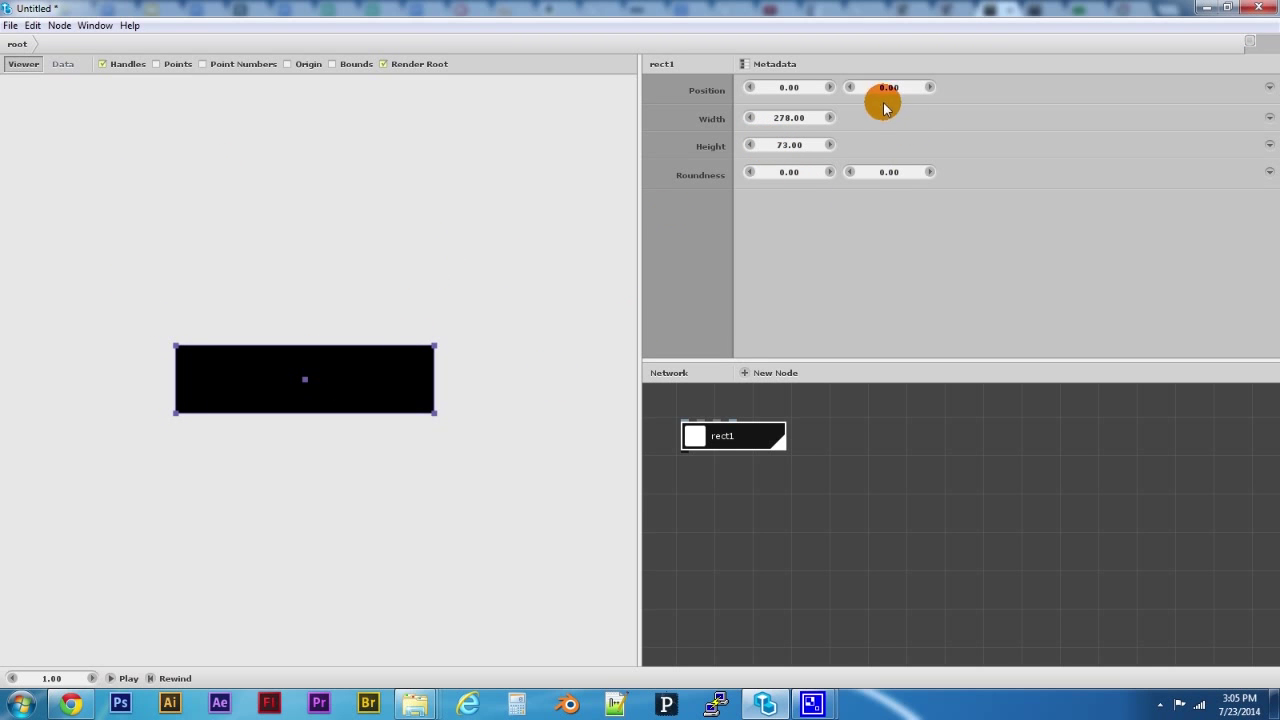
Step: Set both rect1 Roundness values to 10 and deselect the node
left_click(785, 172)
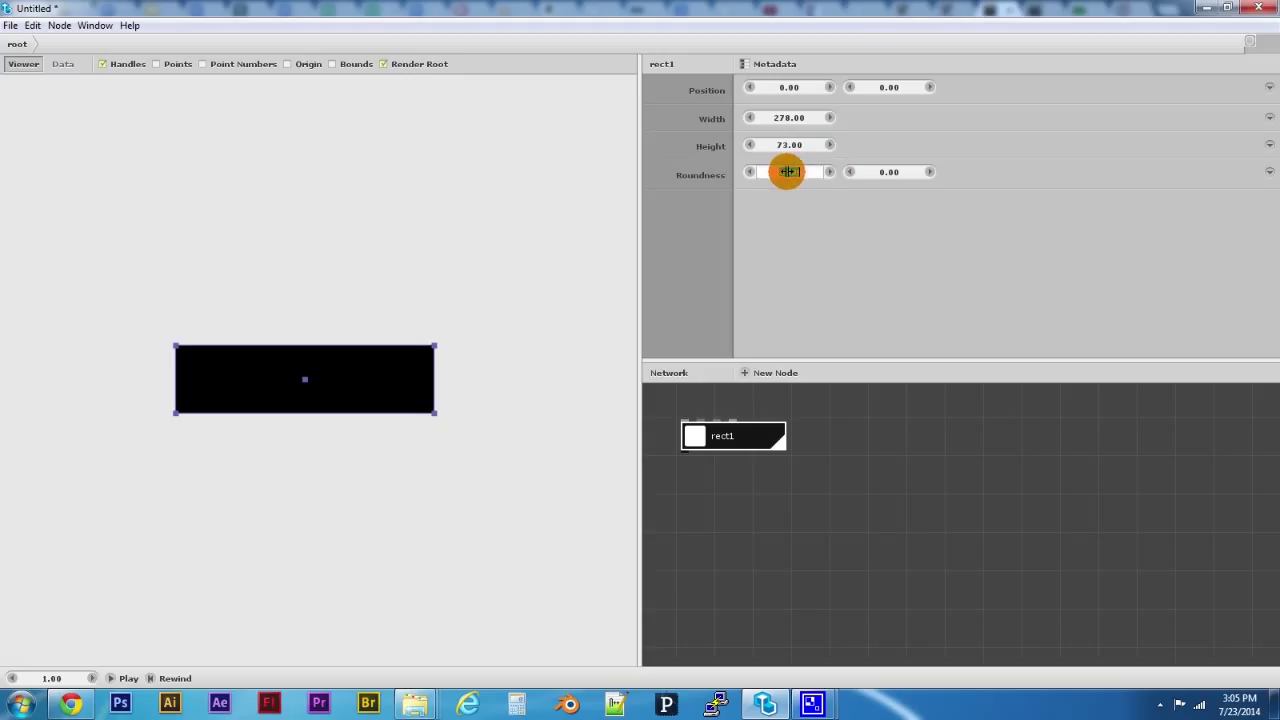
type("10")
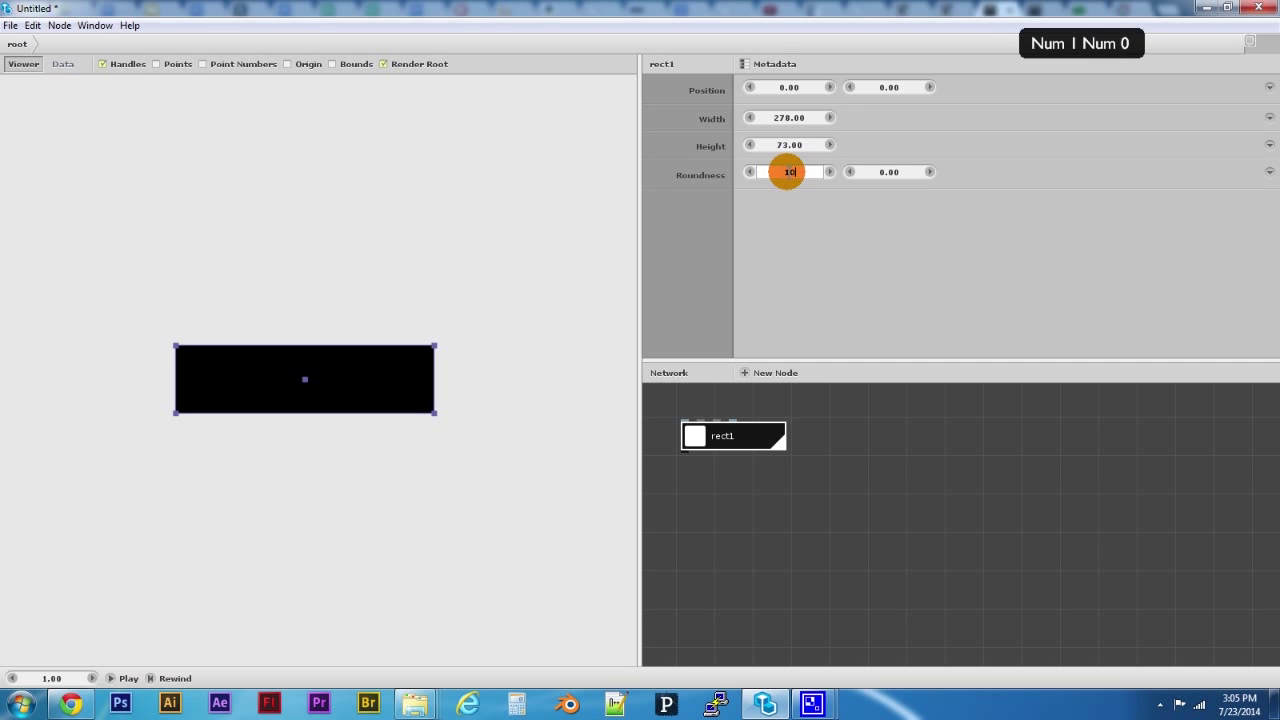
key("KP_Enter")
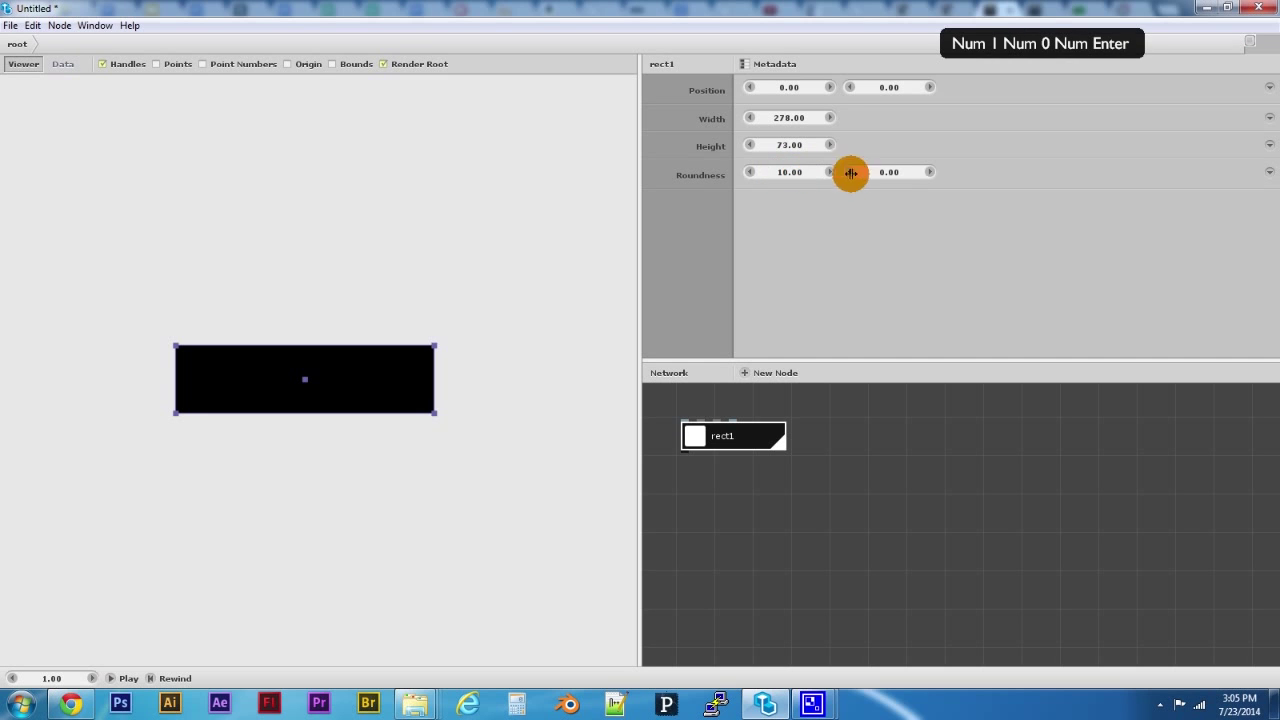
left_click(883, 173)
type("10")
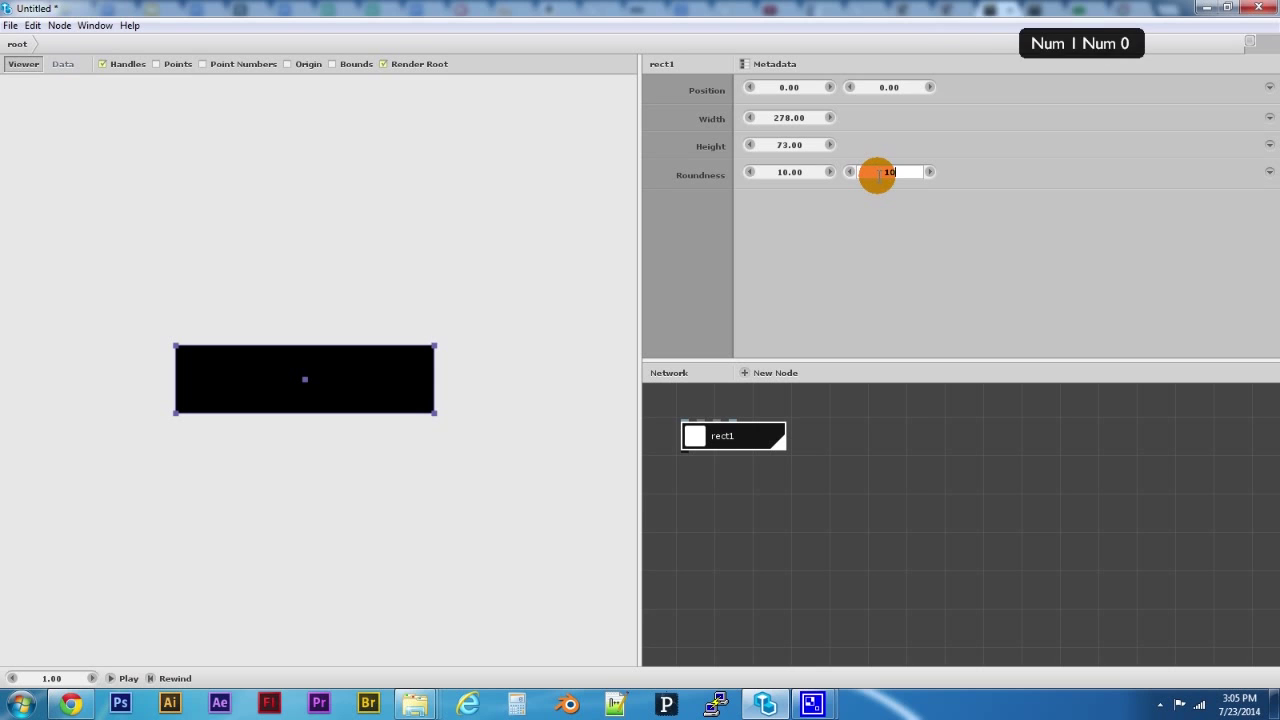
key("KP_Enter")
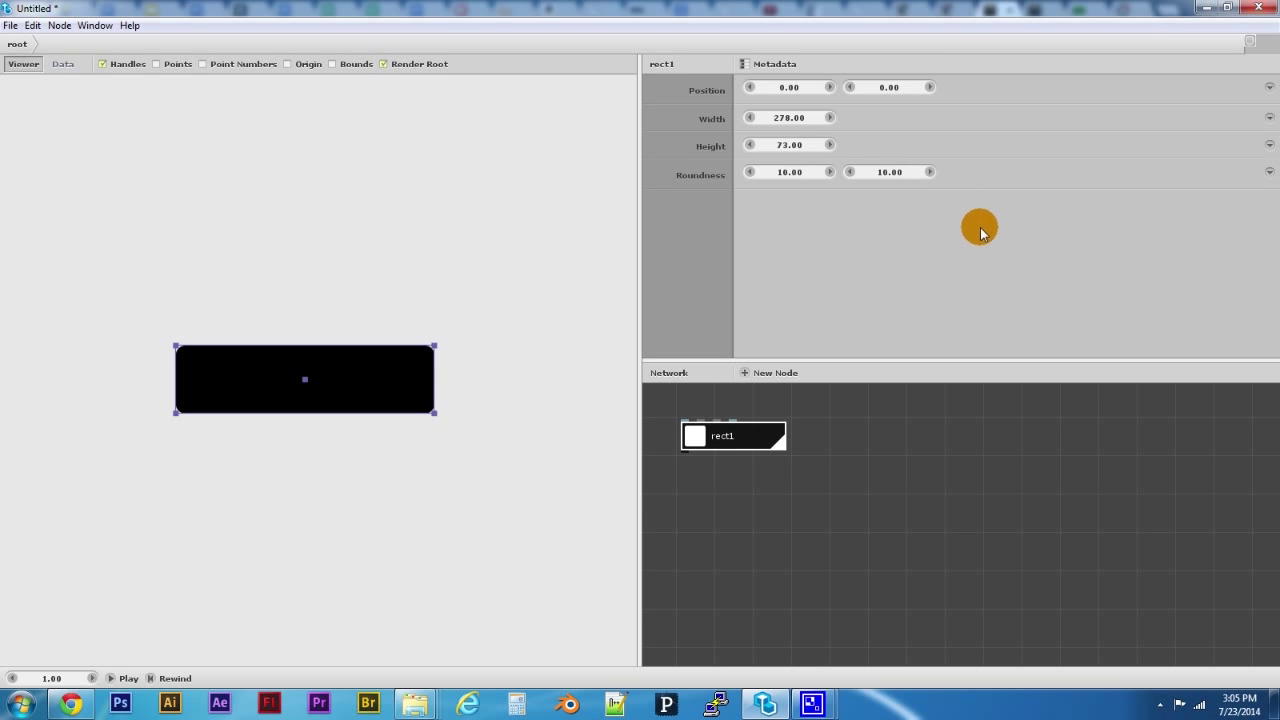
left_click(810, 495)
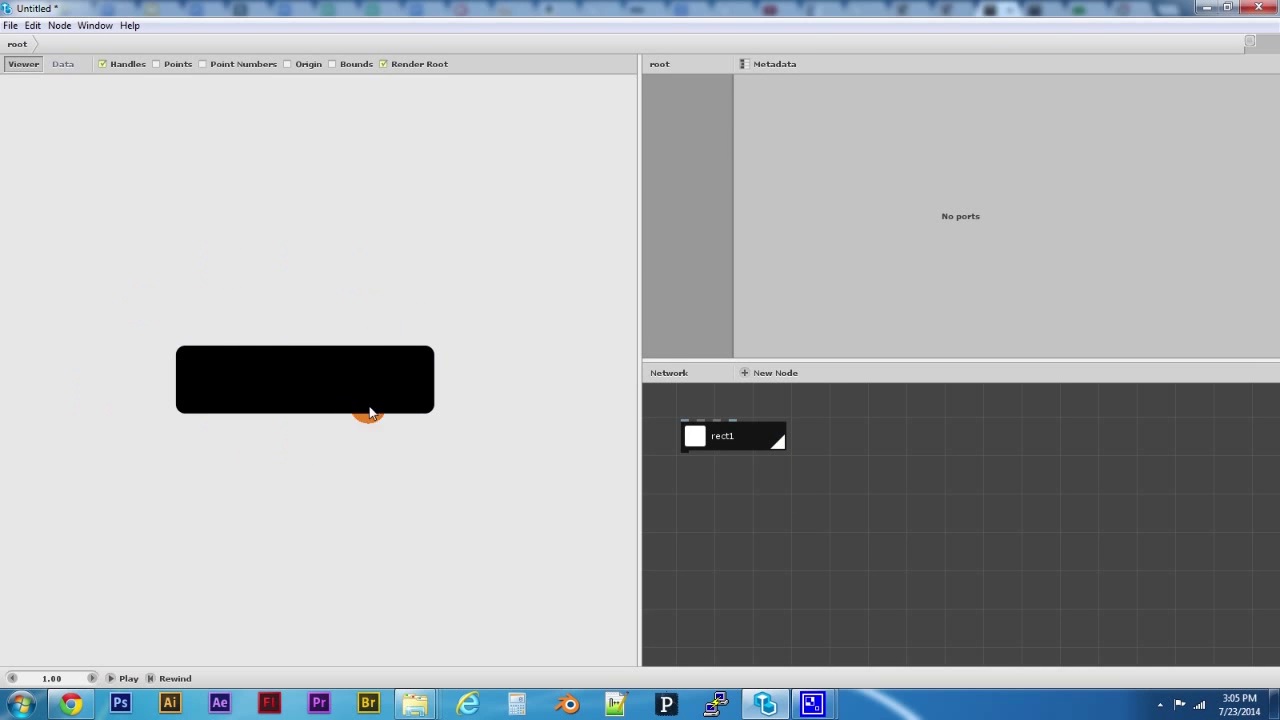
Step: Select rect1 to show the rounded 278 × 73 rectangle's parameters
left_click(696, 450)
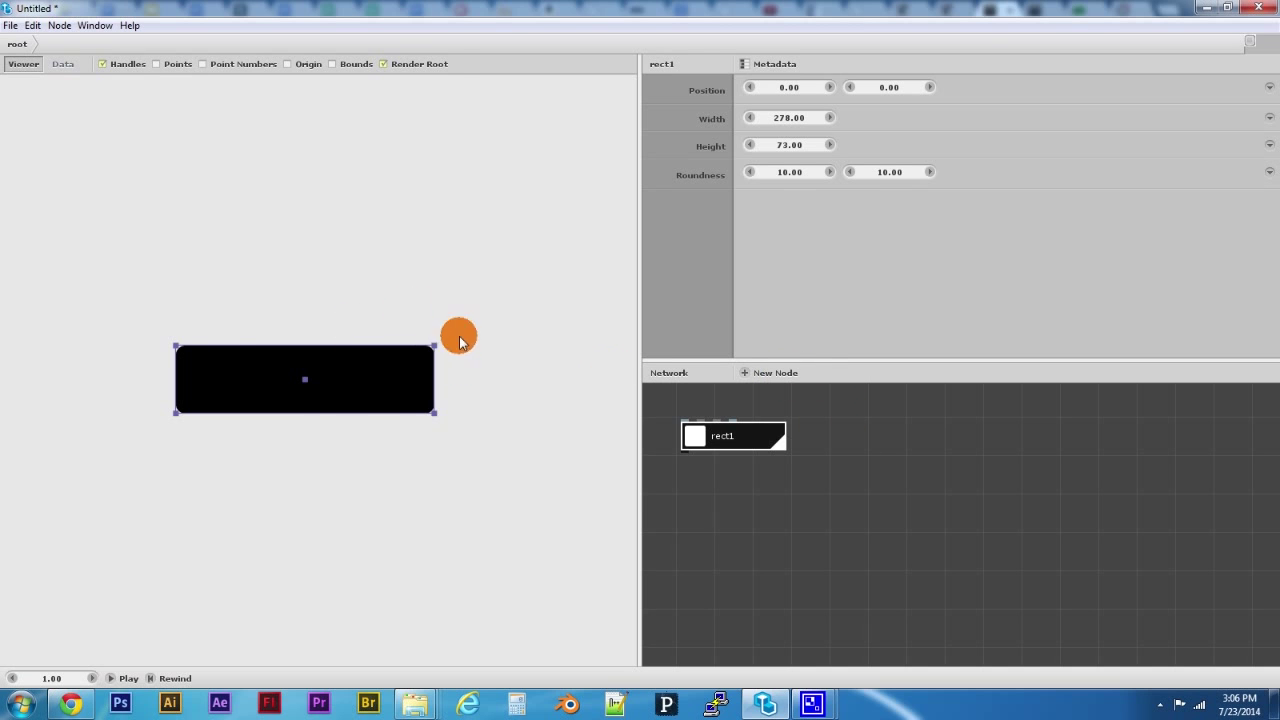
Step: Bring up the node type list and move its window further left
left_click(770, 378)
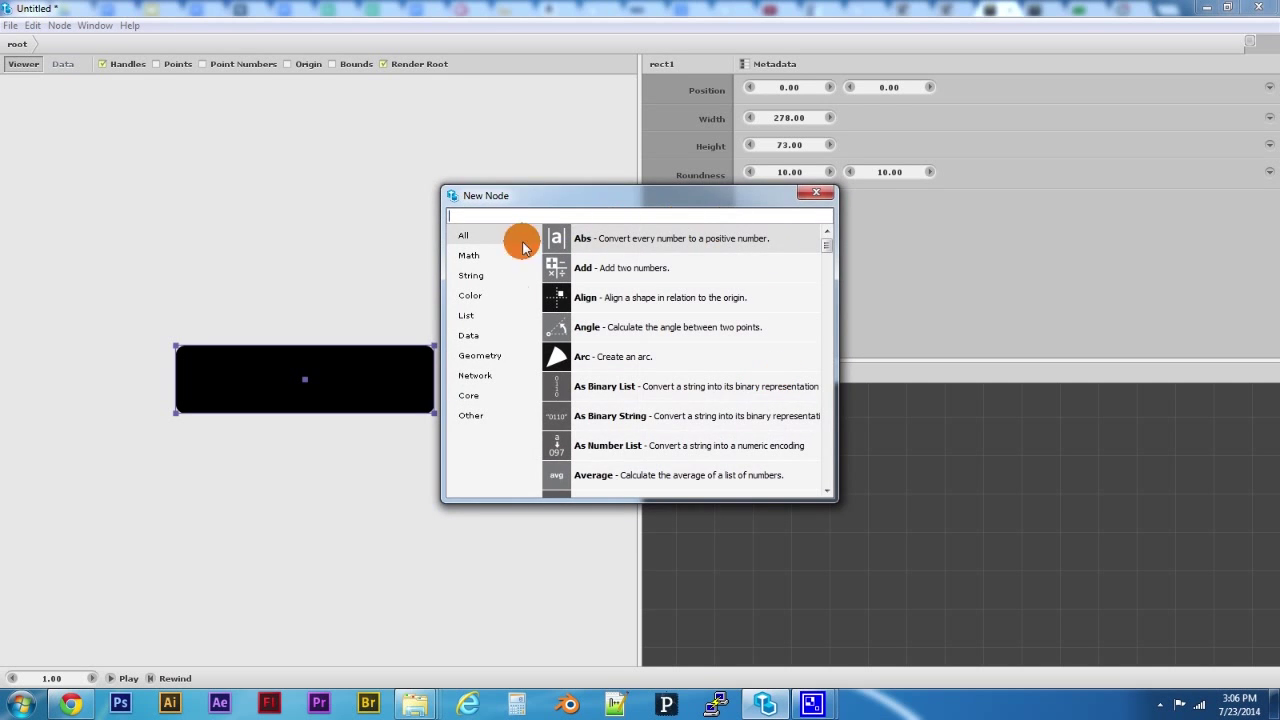
left_click(816, 192)
key("Tab")
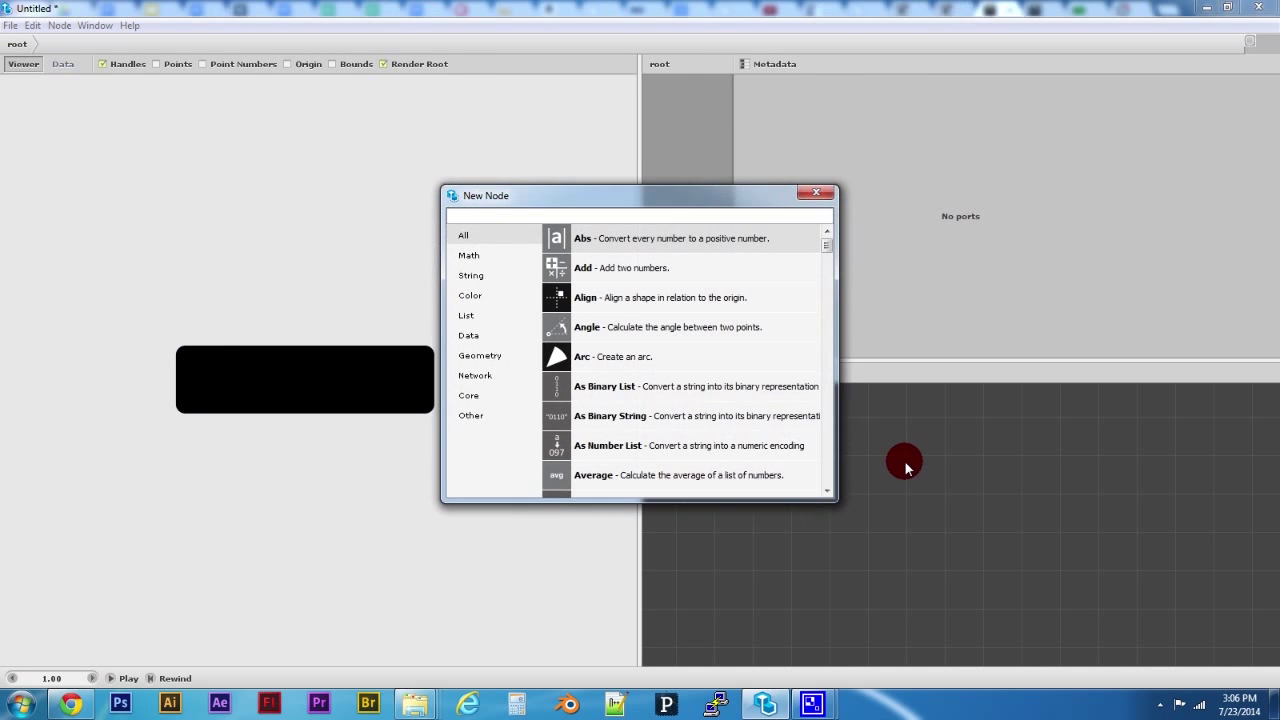
mouse_move(584, 192)
left_mouse_down()
mouse_move(427, 180)
mouse_move(371, 117)
mouse_move(571, 214)
mouse_move(593, 209)
left_mouse_up()
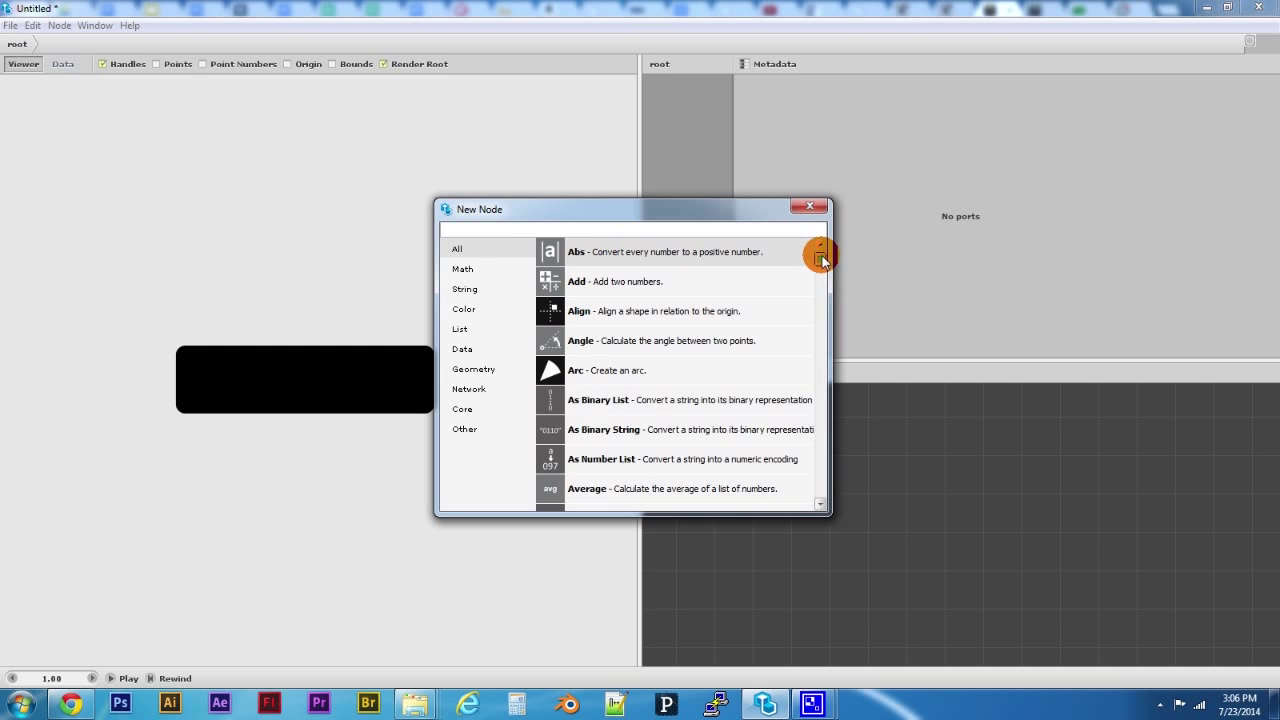
mouse_move(820, 255)
left_mouse_down()
mouse_move(813, 470)
mouse_move(813, 260)
left_mouse_up()
left_click_drag(818, 259, 818, 260)
mouse_move(720, 210)
left_mouse_down()
mouse_move(726, 197)
mouse_move(703, 210)
left_mouse_up()
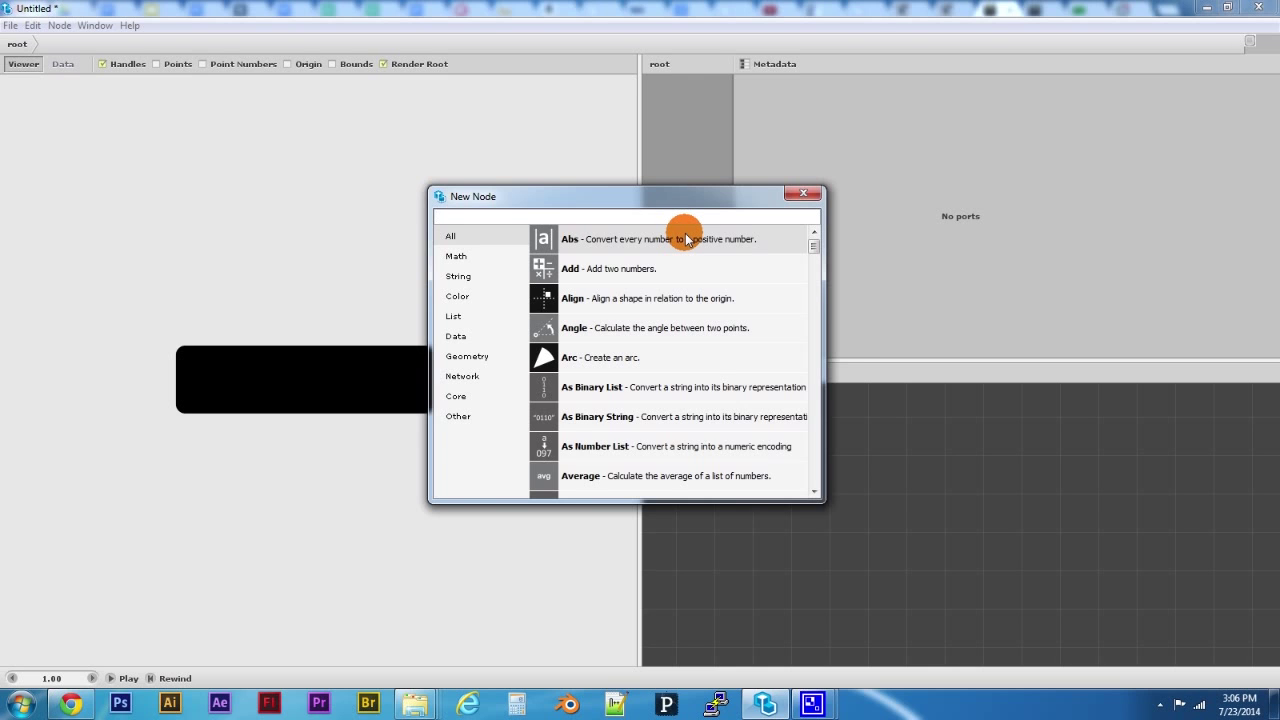
Step: Browse the Math, String, Color and Data categories, settling on Geometry
left_click(457, 257)
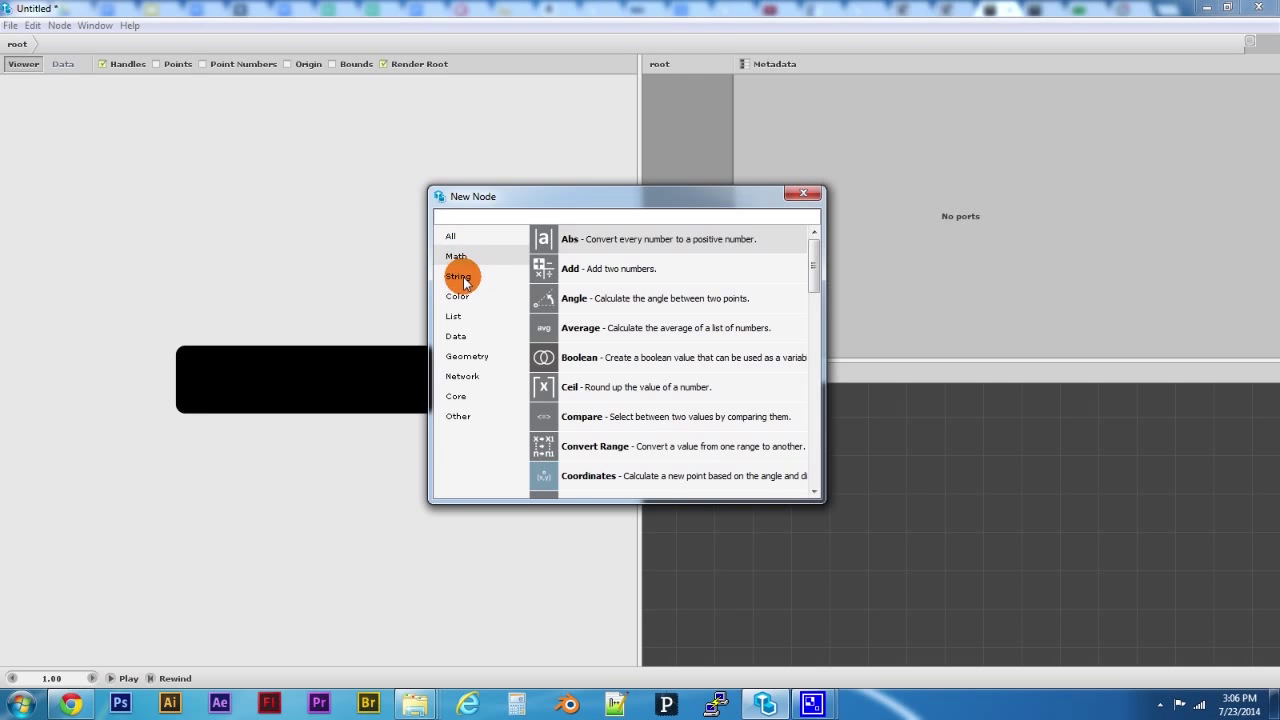
left_click(461, 278)
left_click(462, 300)
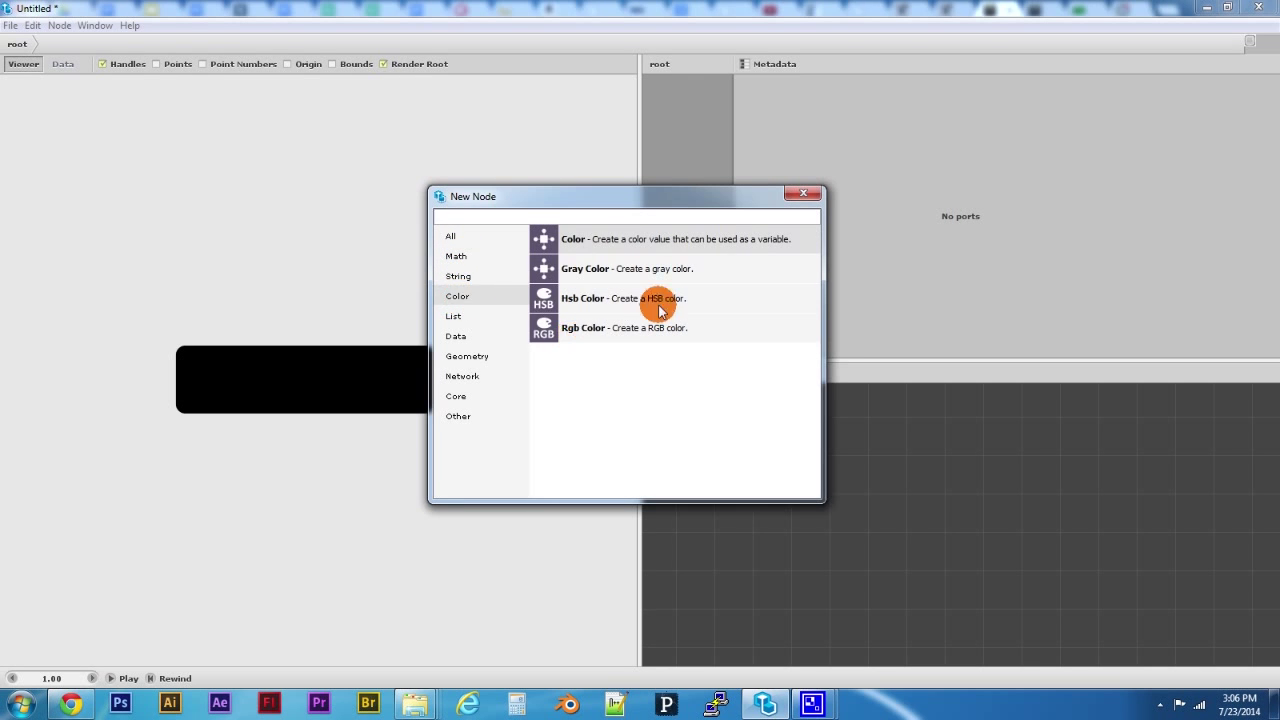
left_click(458, 337)
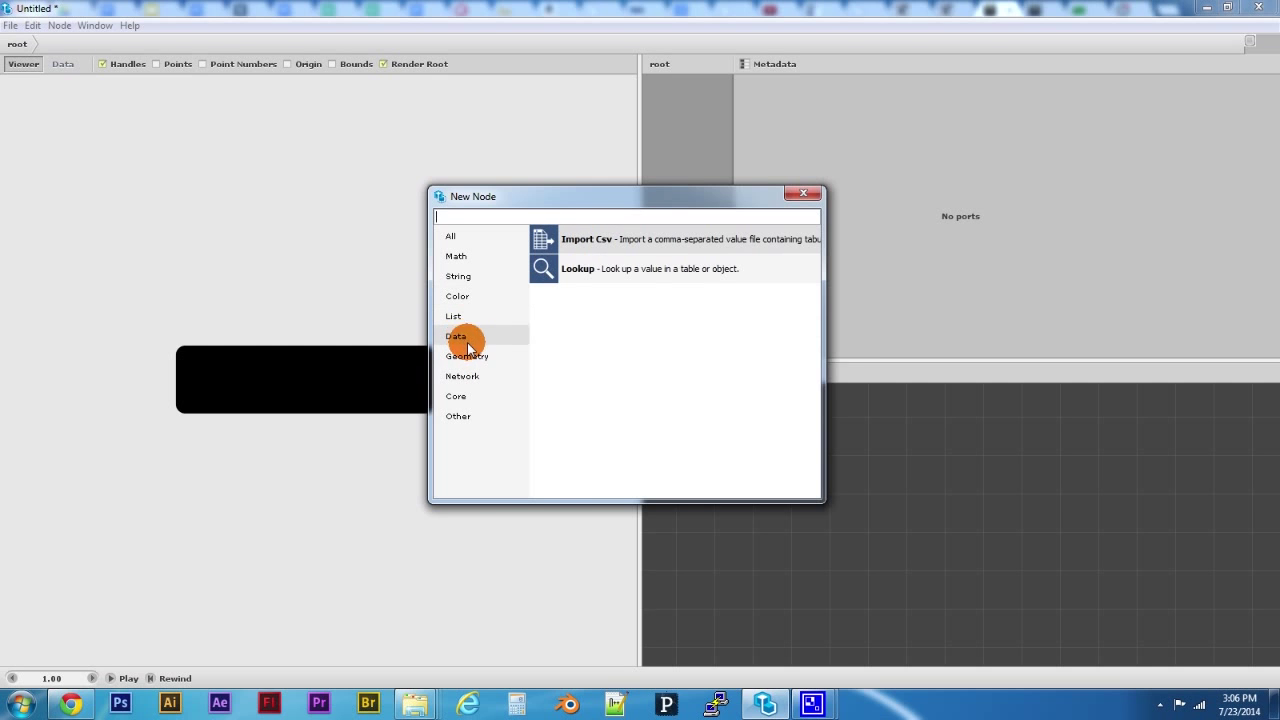
left_click(485, 357)
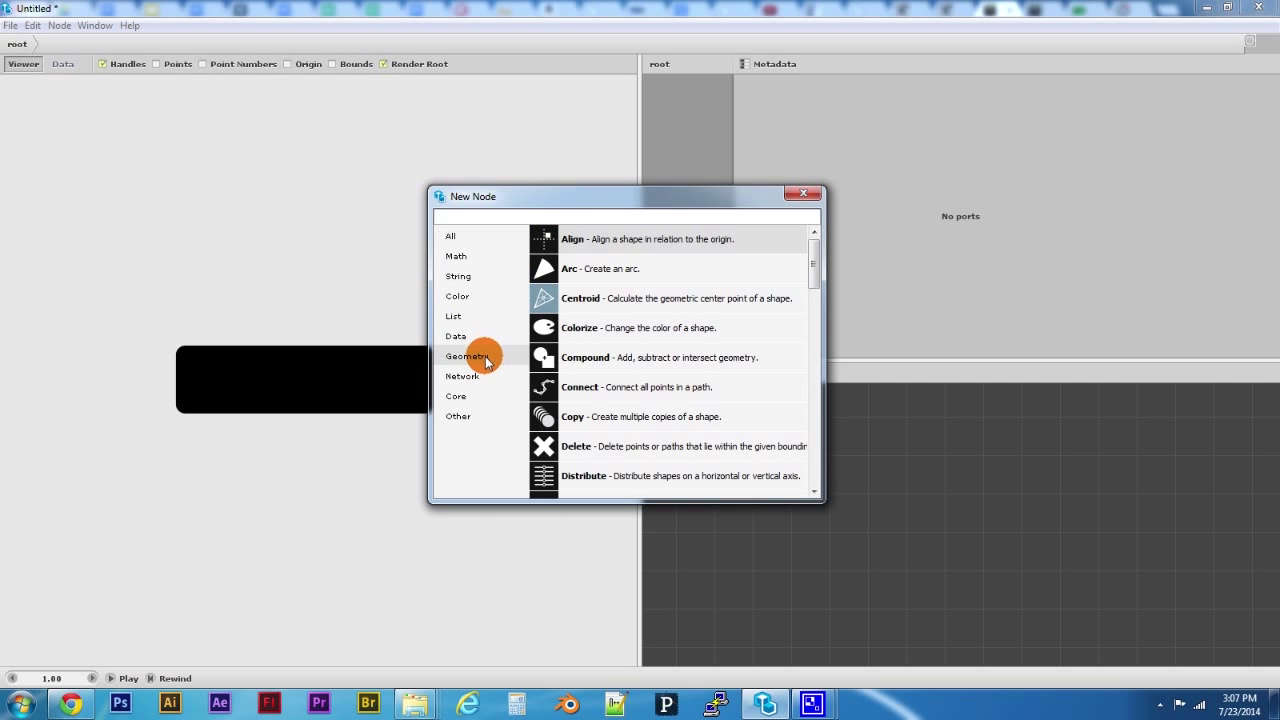
left_click(458, 296)
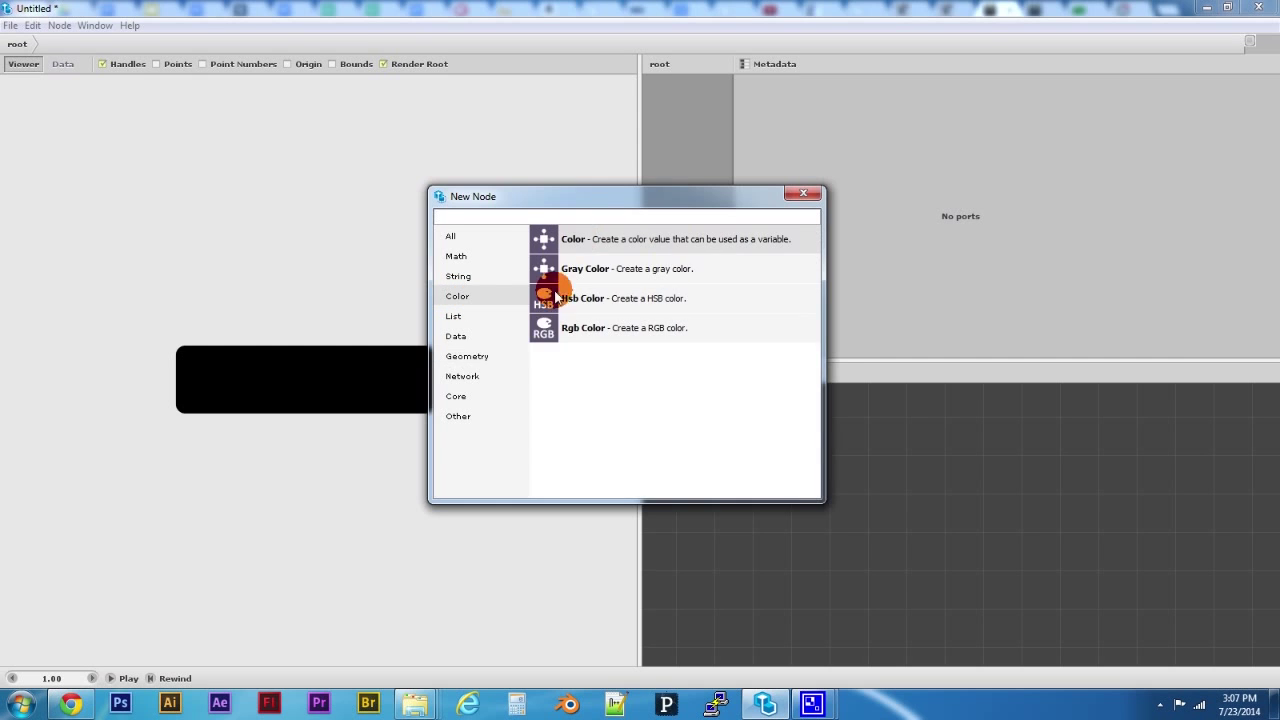
left_click(468, 358)
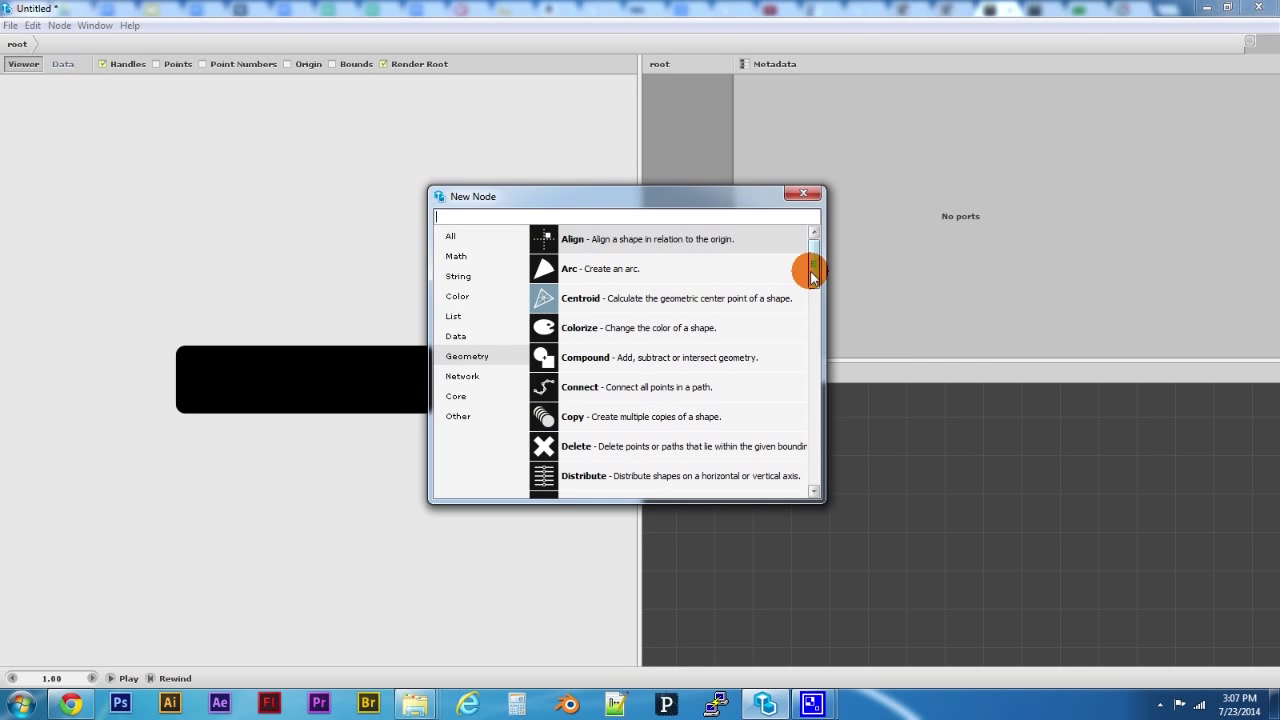
Step: Add a Copy node from the Geometry list to the network
left_click(670, 280)
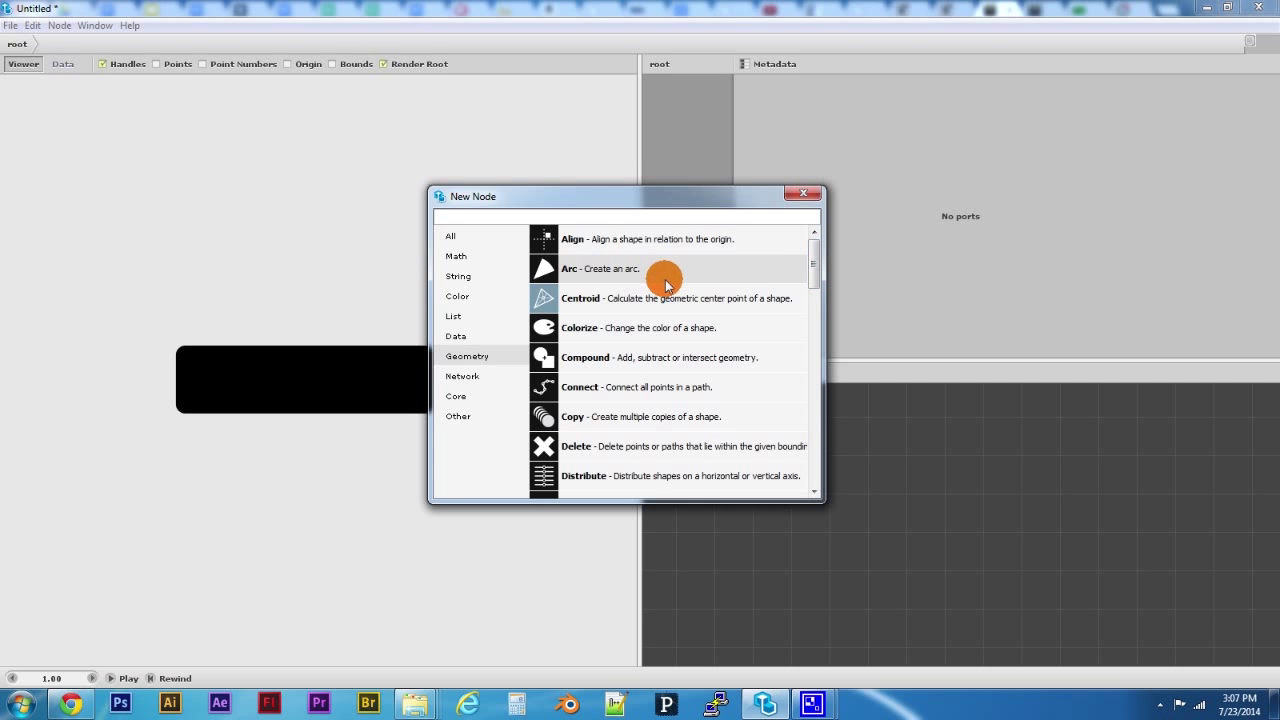
left_click_drag(815, 258, 813, 270)
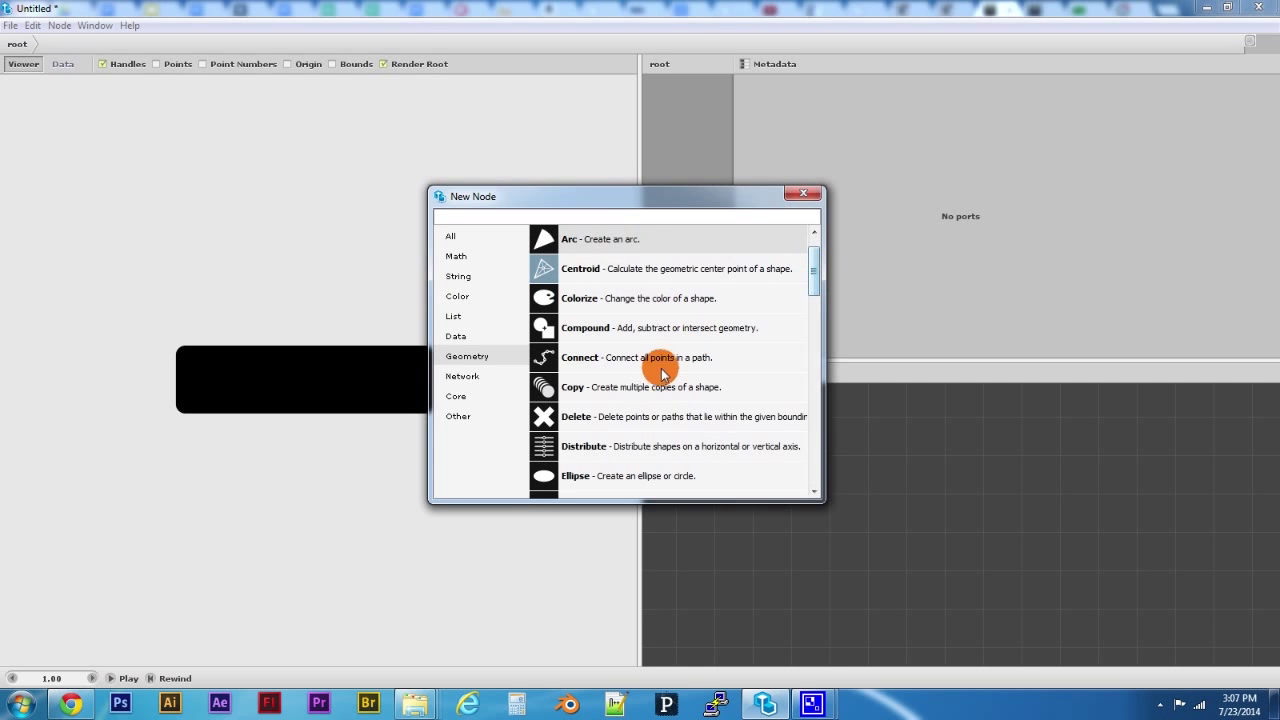
left_click(650, 382)
left_click(579, 487)
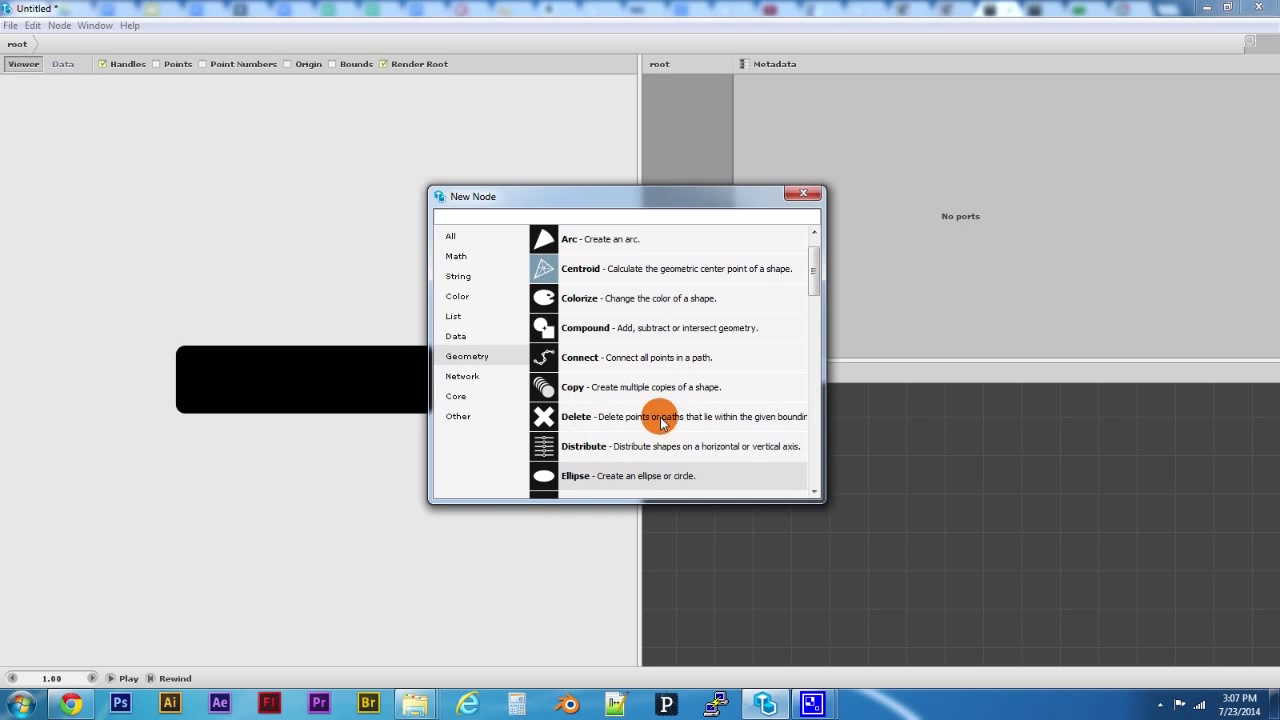
left_click(648, 327)
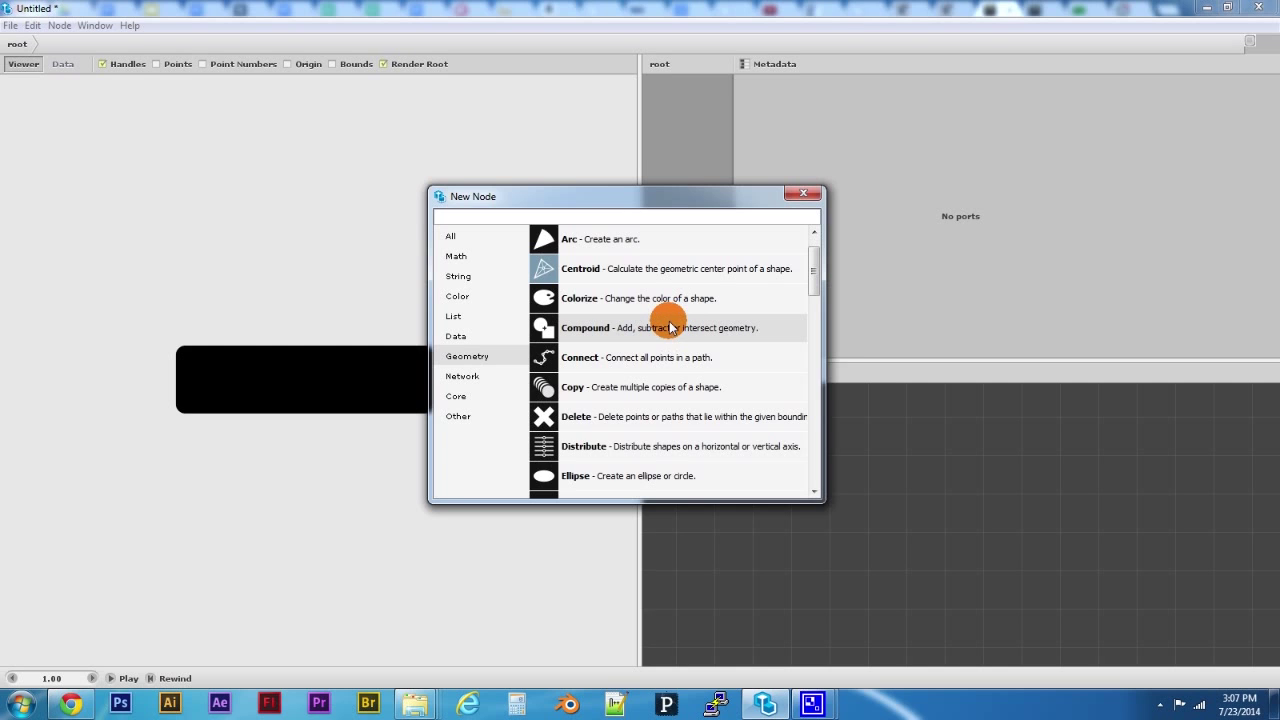
left_click(601, 391)
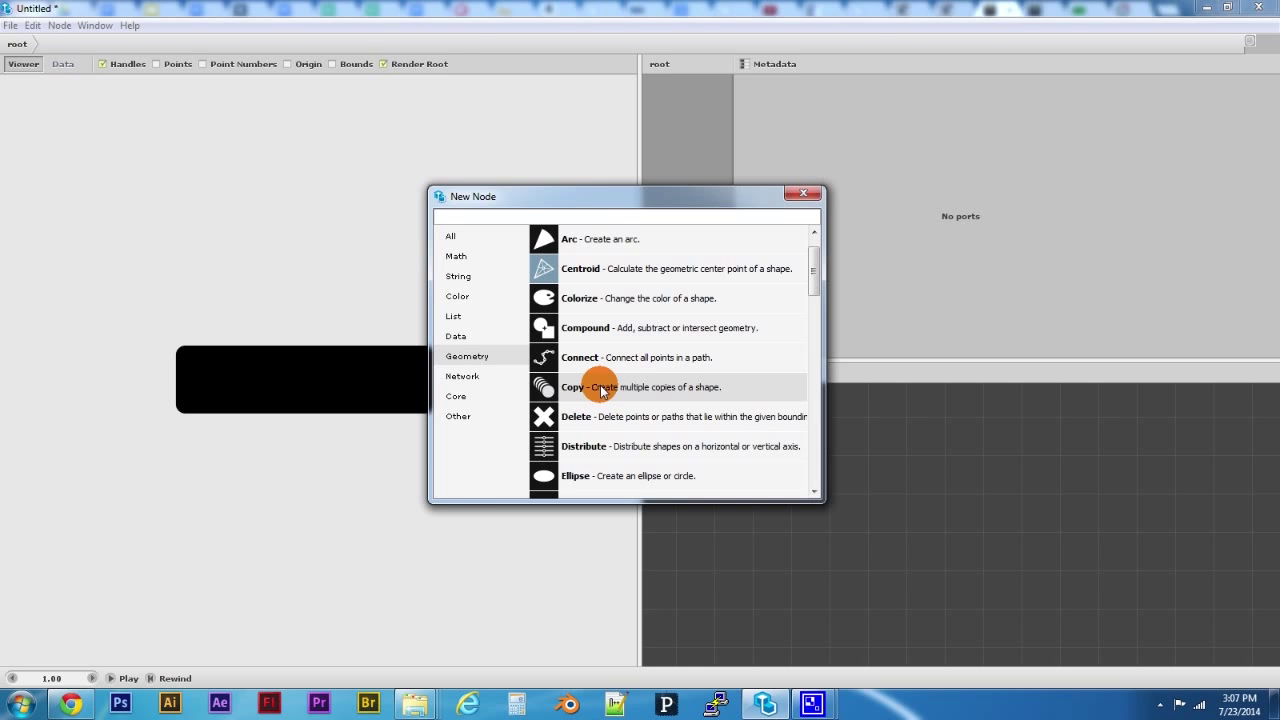
double_click(601, 391)
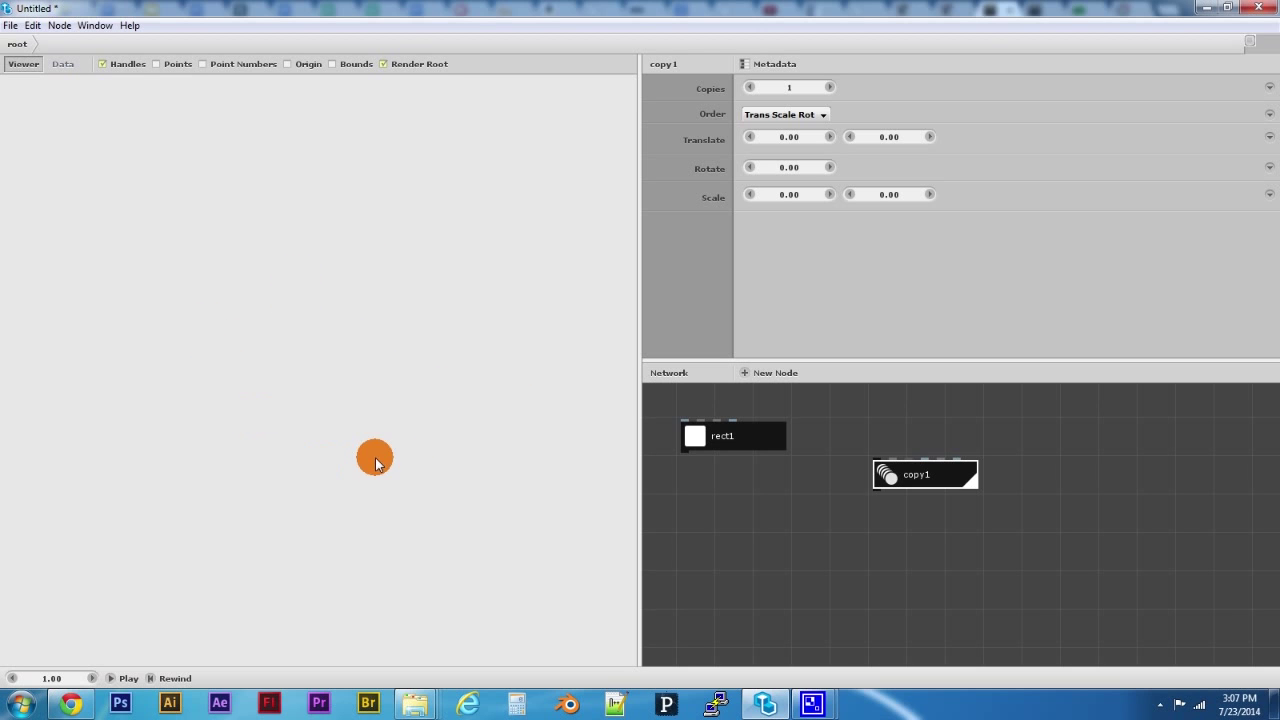
Step: Render copy1 and move it below rect1 in the network
left_click(968, 481)
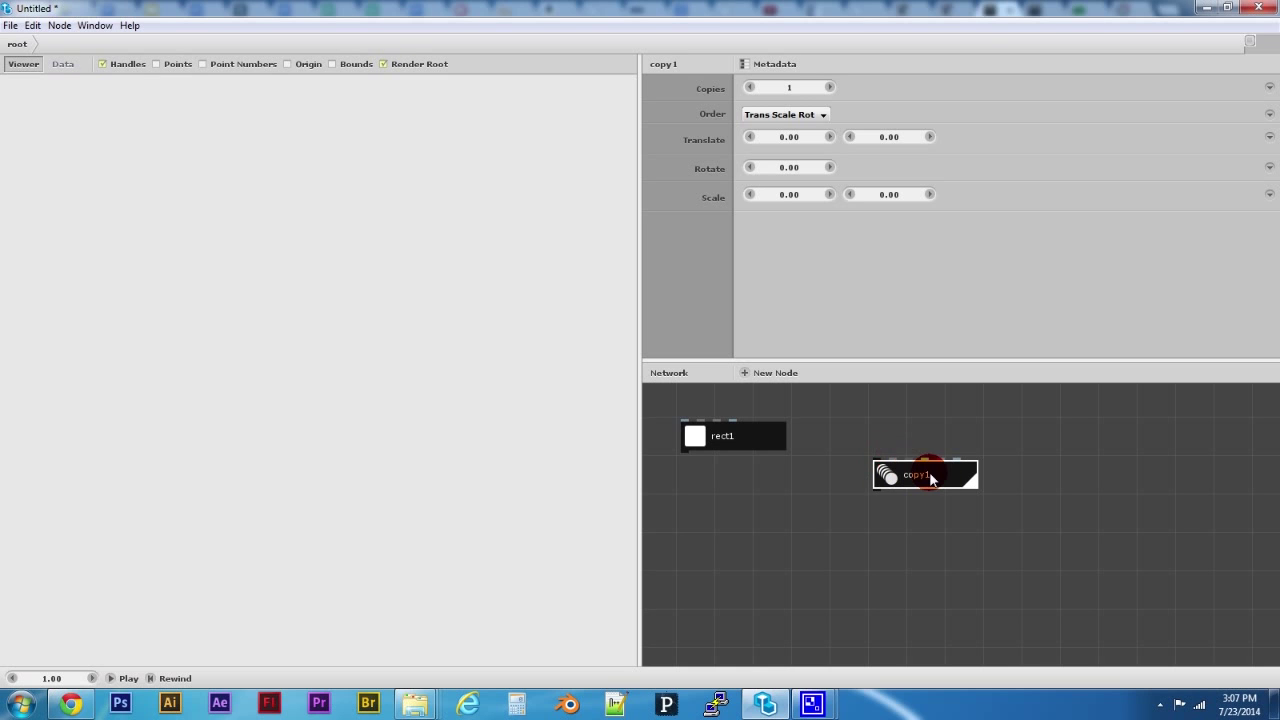
left_click_drag(930, 481, 684, 482)
left_click(727, 436)
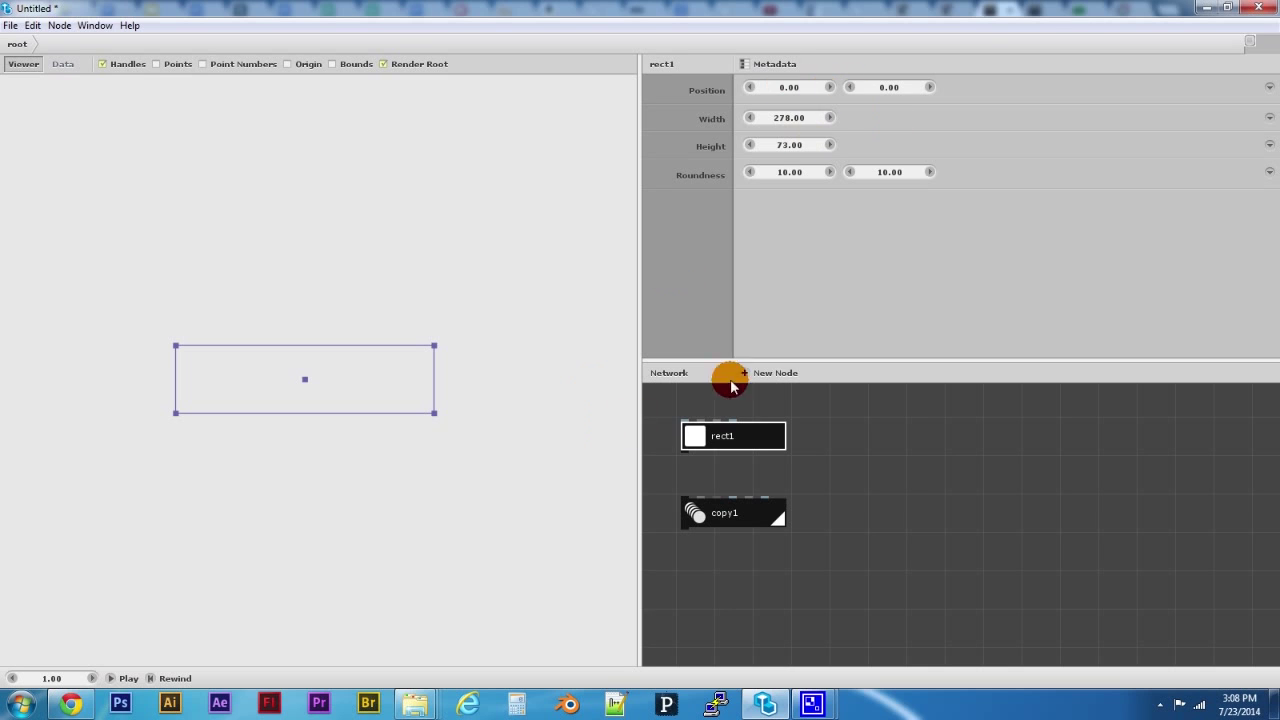
Step: Toggle rendering to rect1 and back, leaving copy1 rendered and selected
double_click(752, 447)
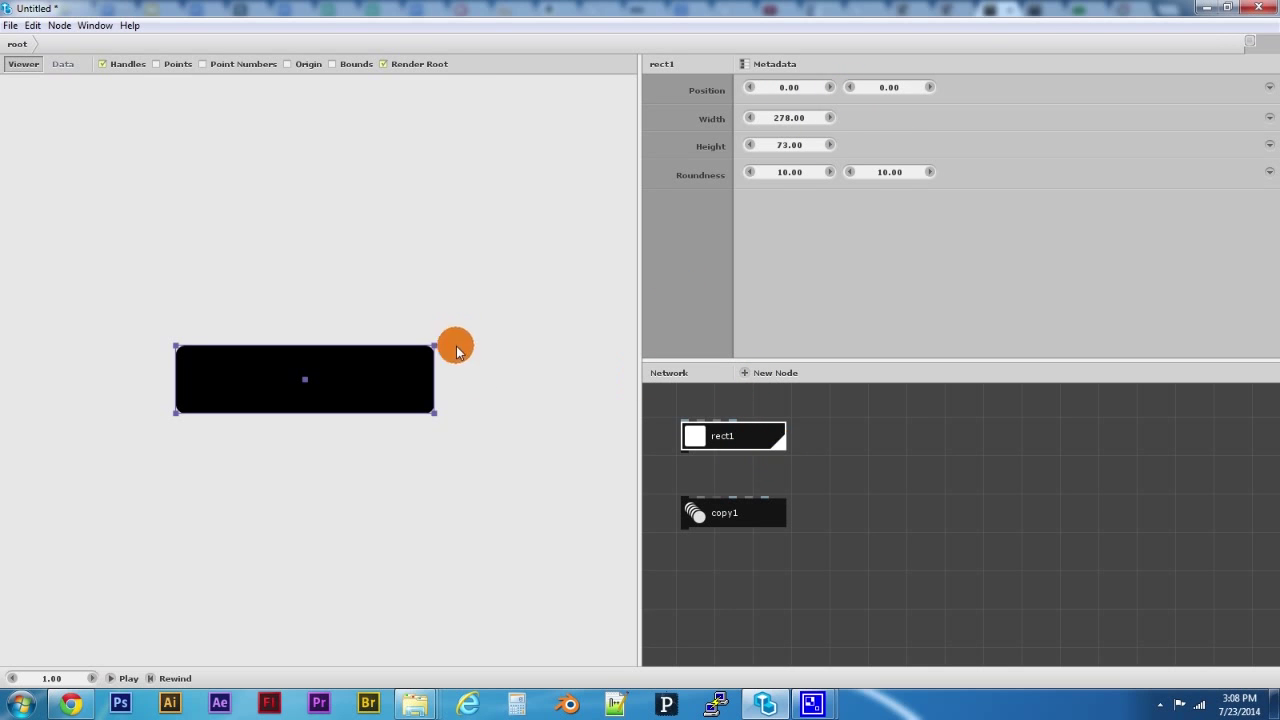
left_click(724, 514)
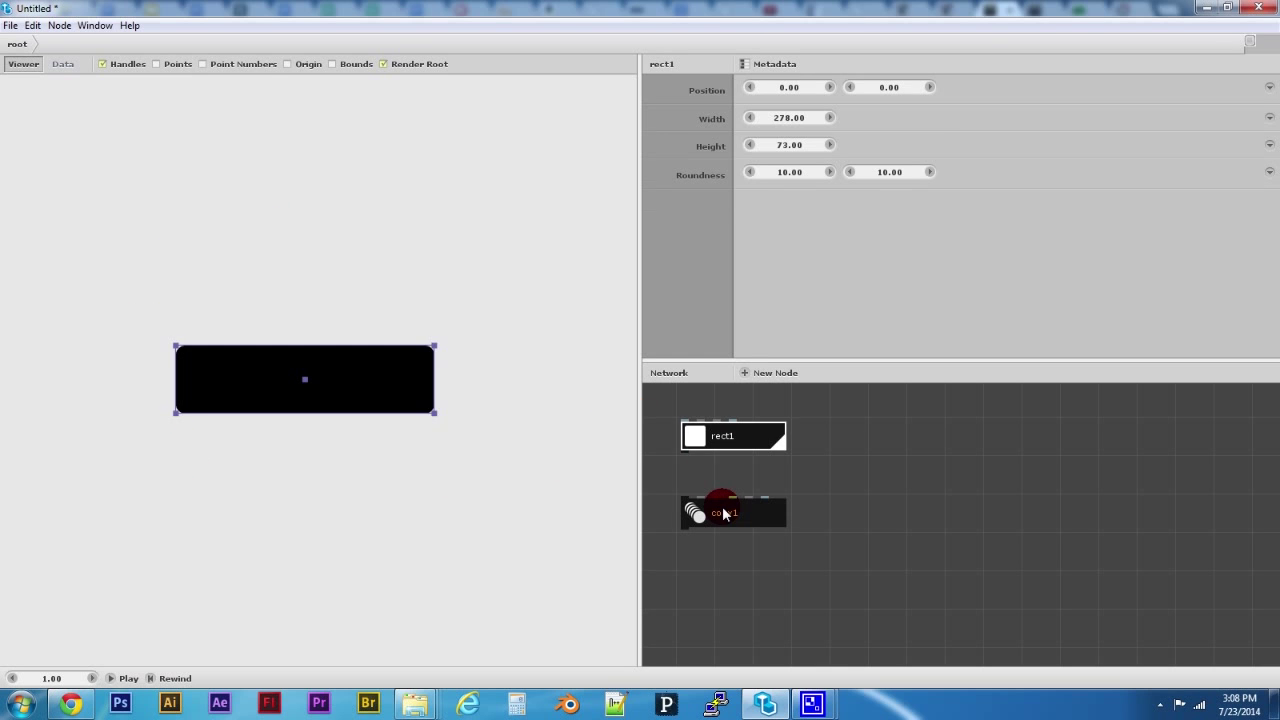
double_click(724, 514)
right_click(745, 523)
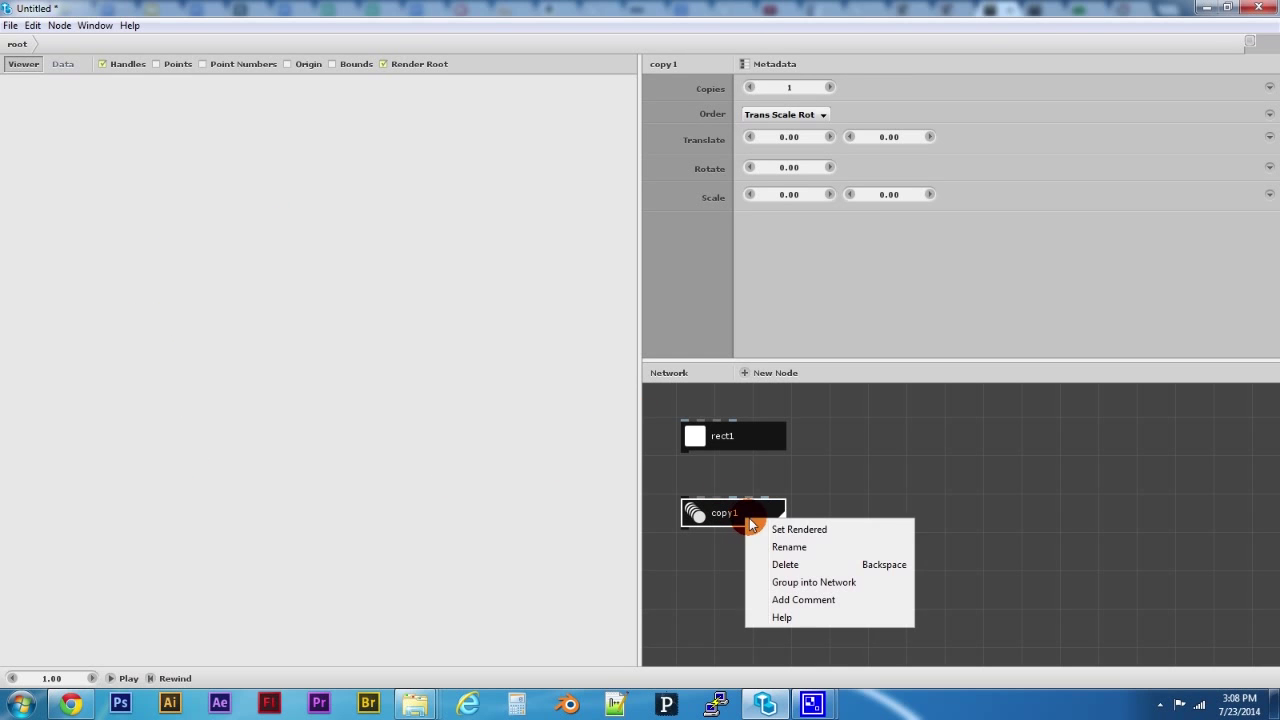
left_click(817, 477)
left_click(685, 508)
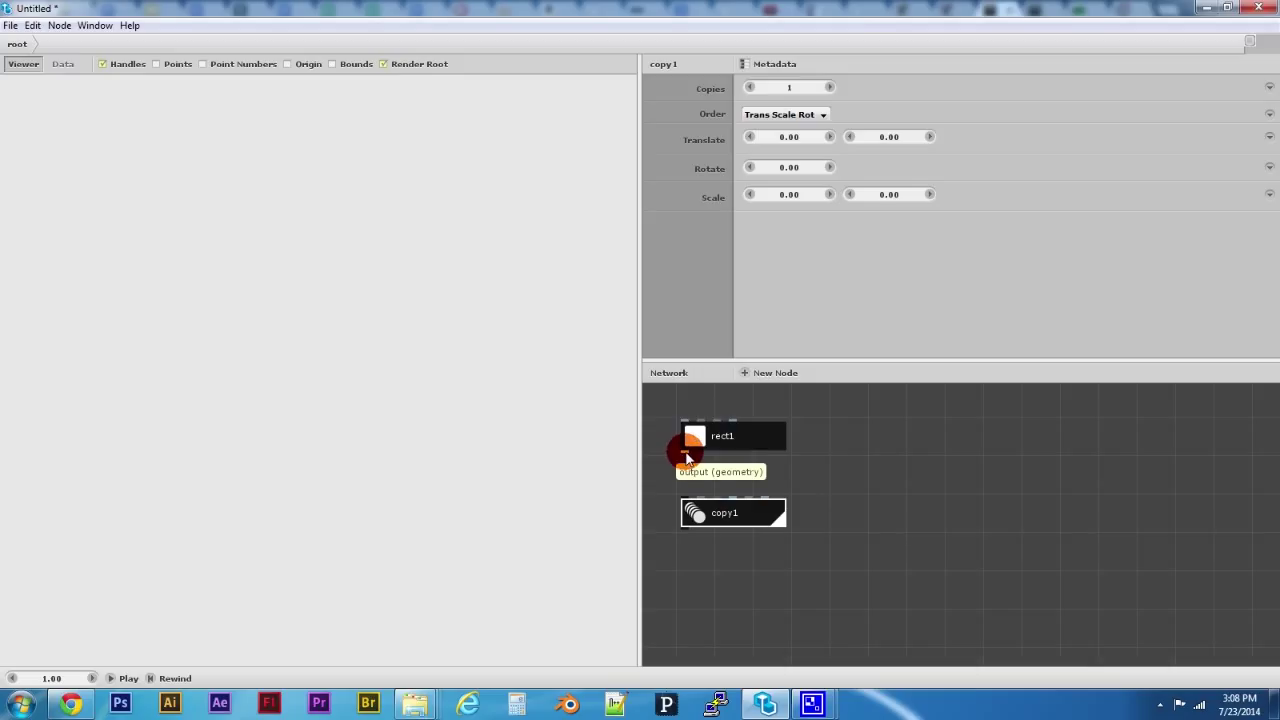
Step: Wire rect1's output into copy1's shape input and select copy1 to see its parameters
left_click_drag(685, 455, 684, 497)
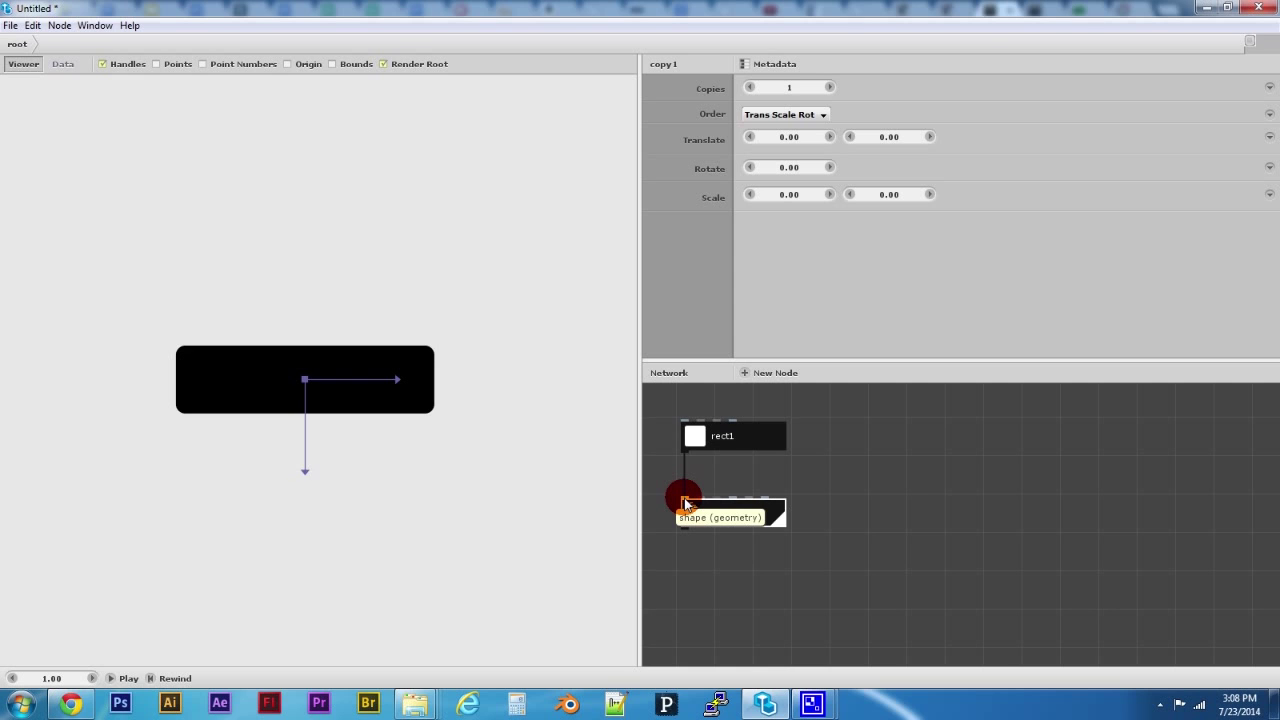
left_click(713, 506)
left_click(759, 531)
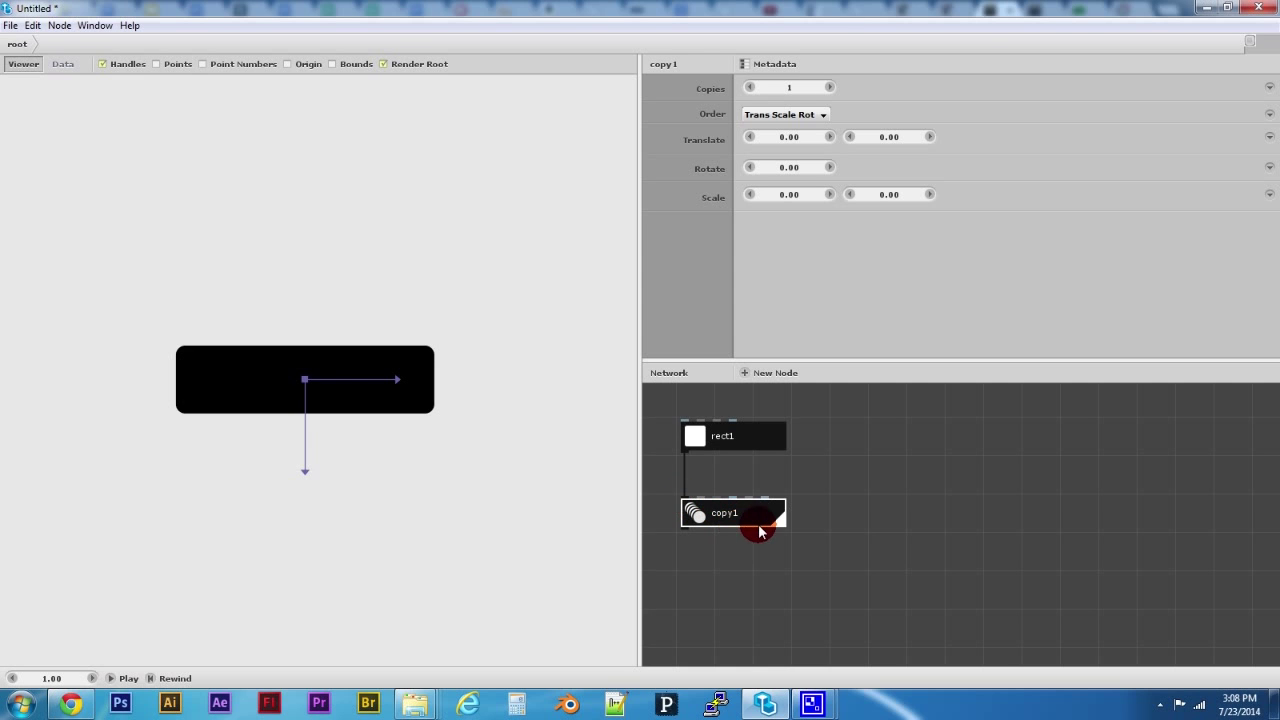
left_click(709, 448)
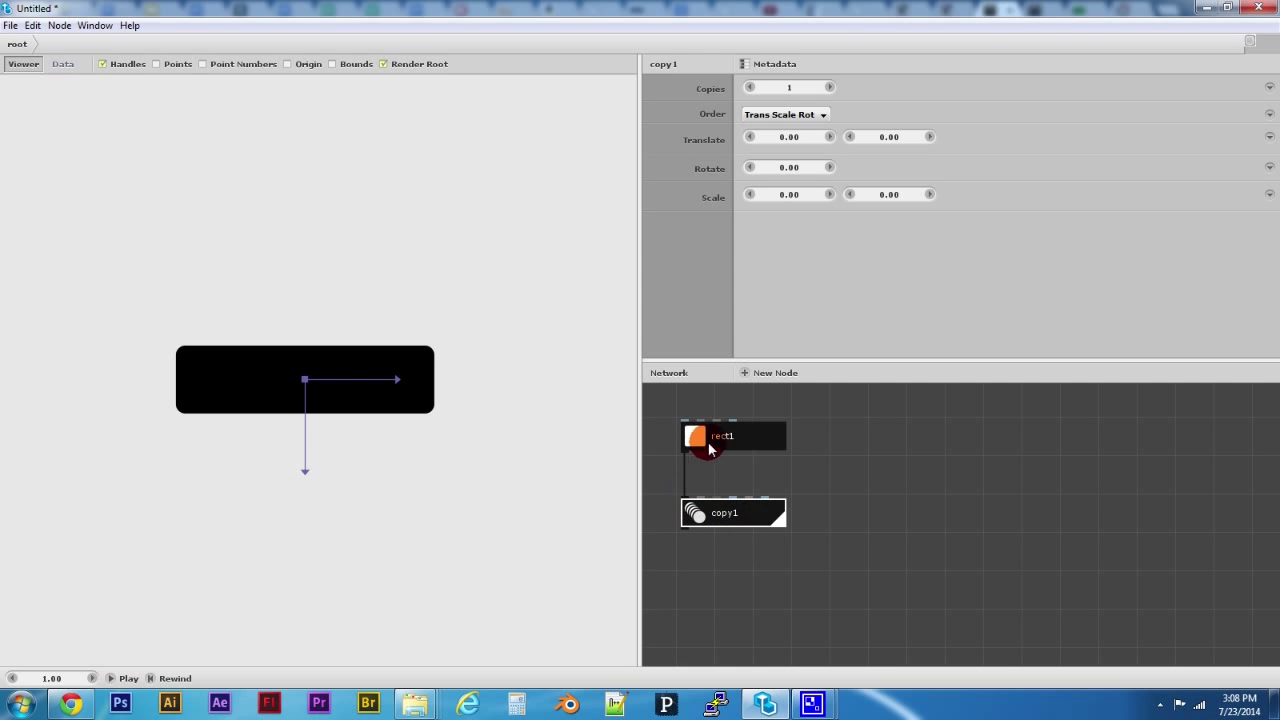
left_click(729, 514)
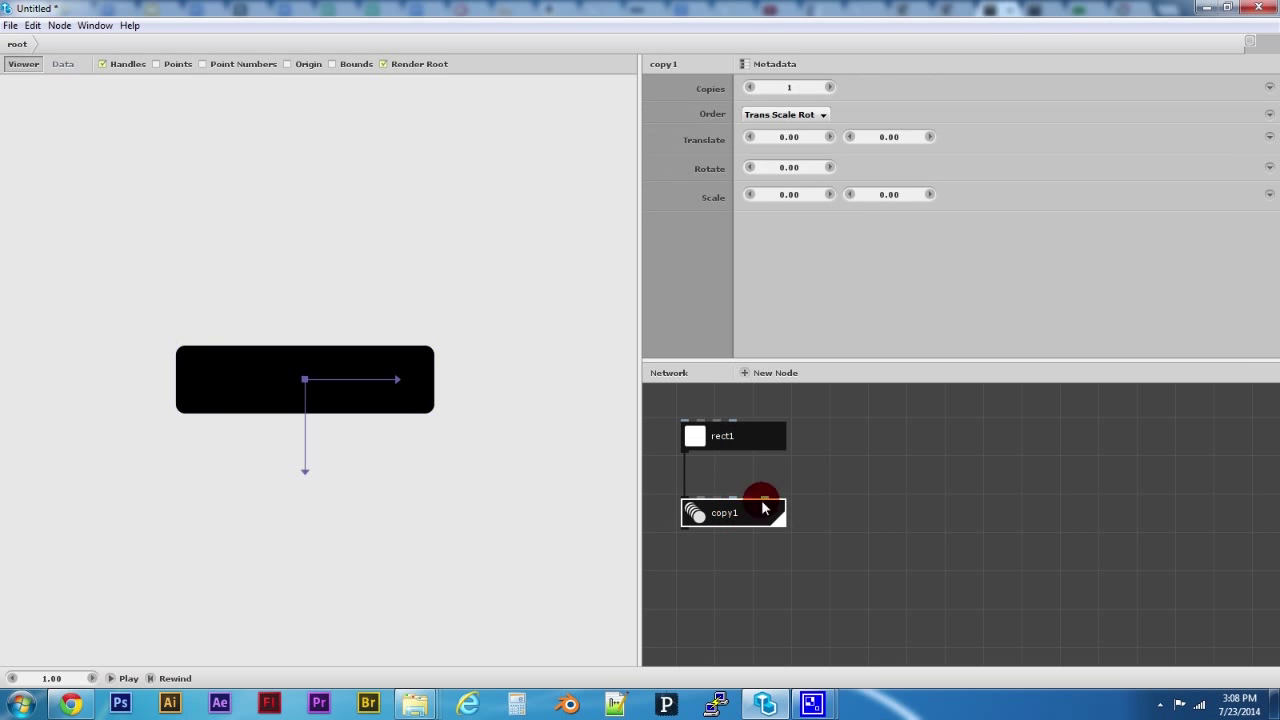
left_click_drag(793, 452, 776, 438)
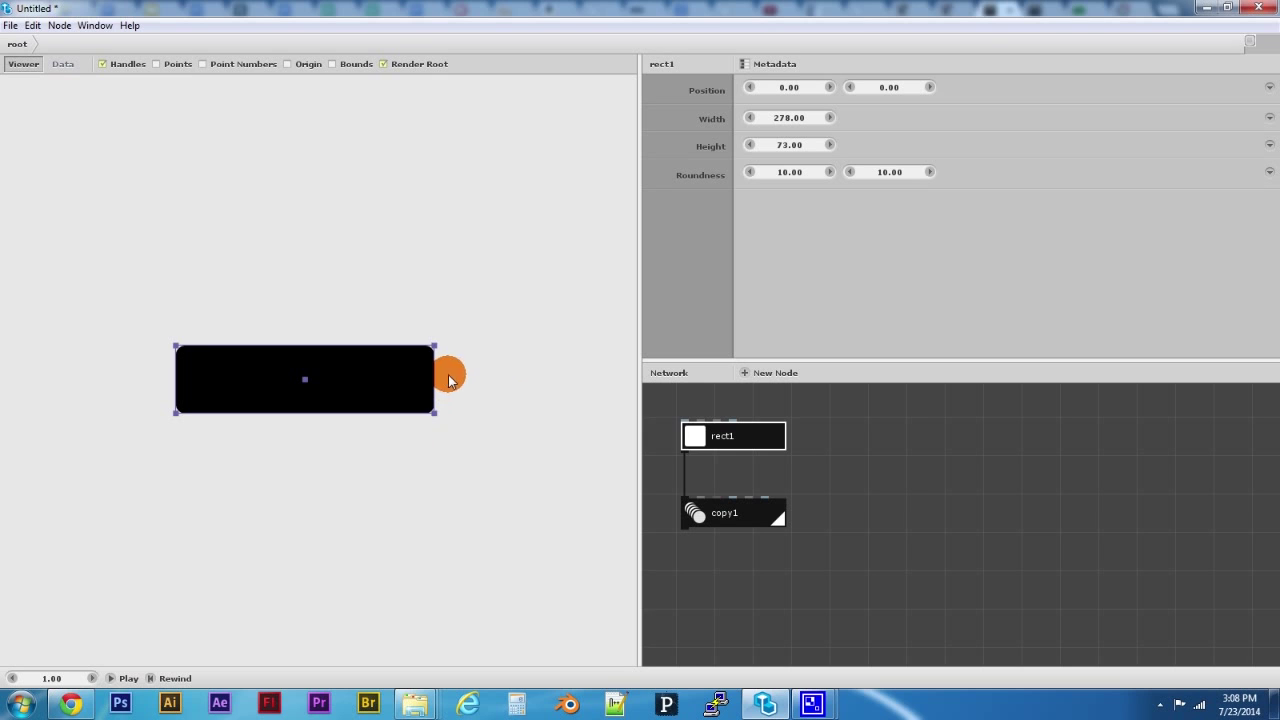
left_click(755, 486)
left_click(759, 519)
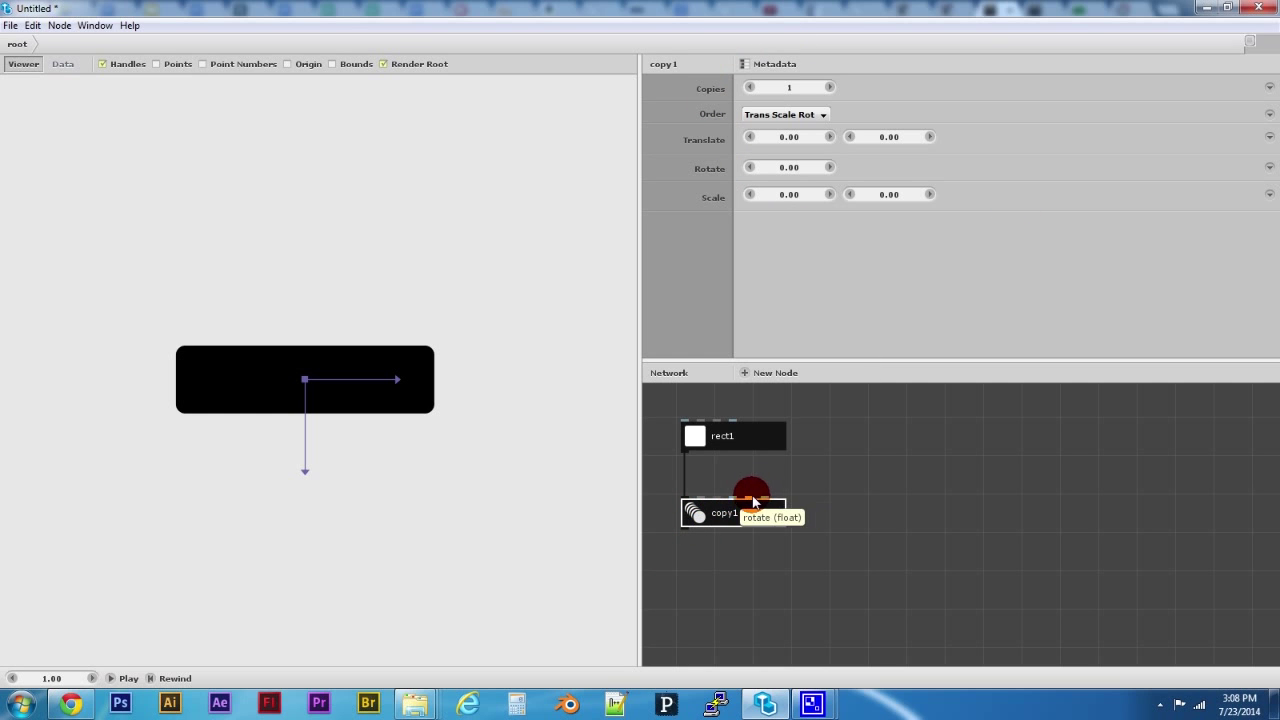
left_click(700, 505)
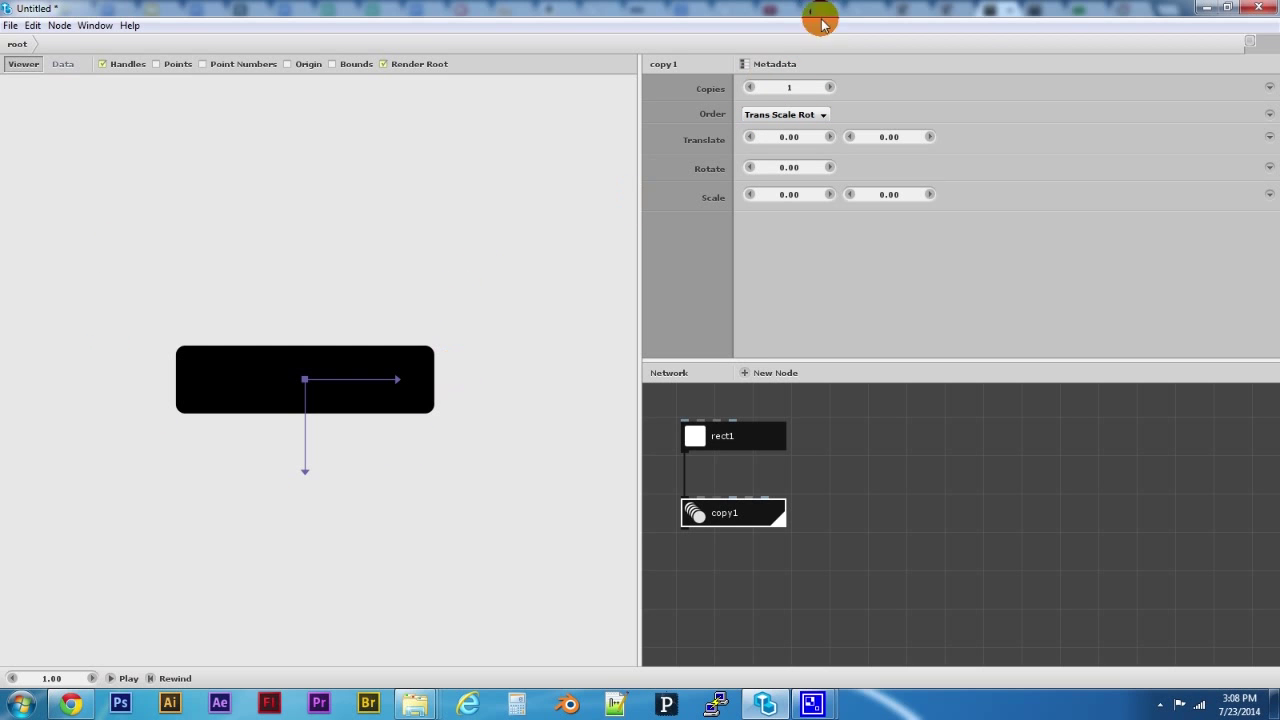
Step: Set copy1's Copies to 20
left_click_drag(790, 87, 806, 87)
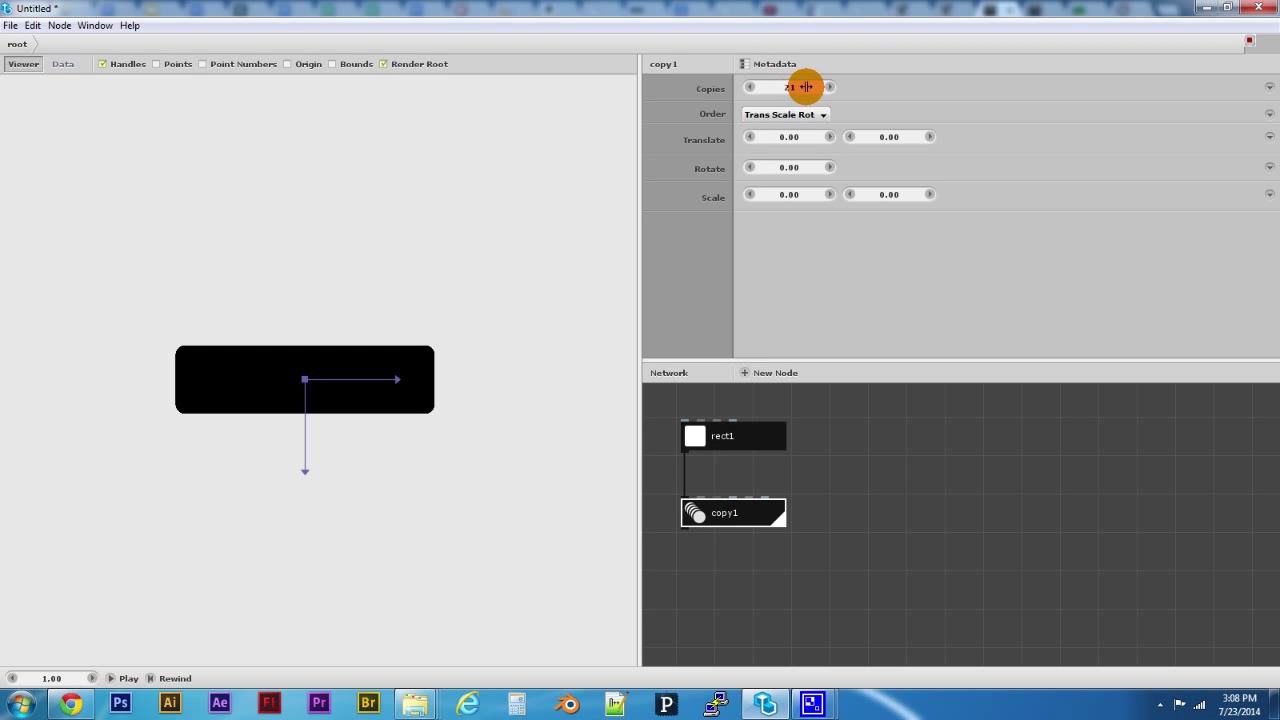
left_click_drag(791, 87, 804, 89)
type("20")
key("KP_Enter")
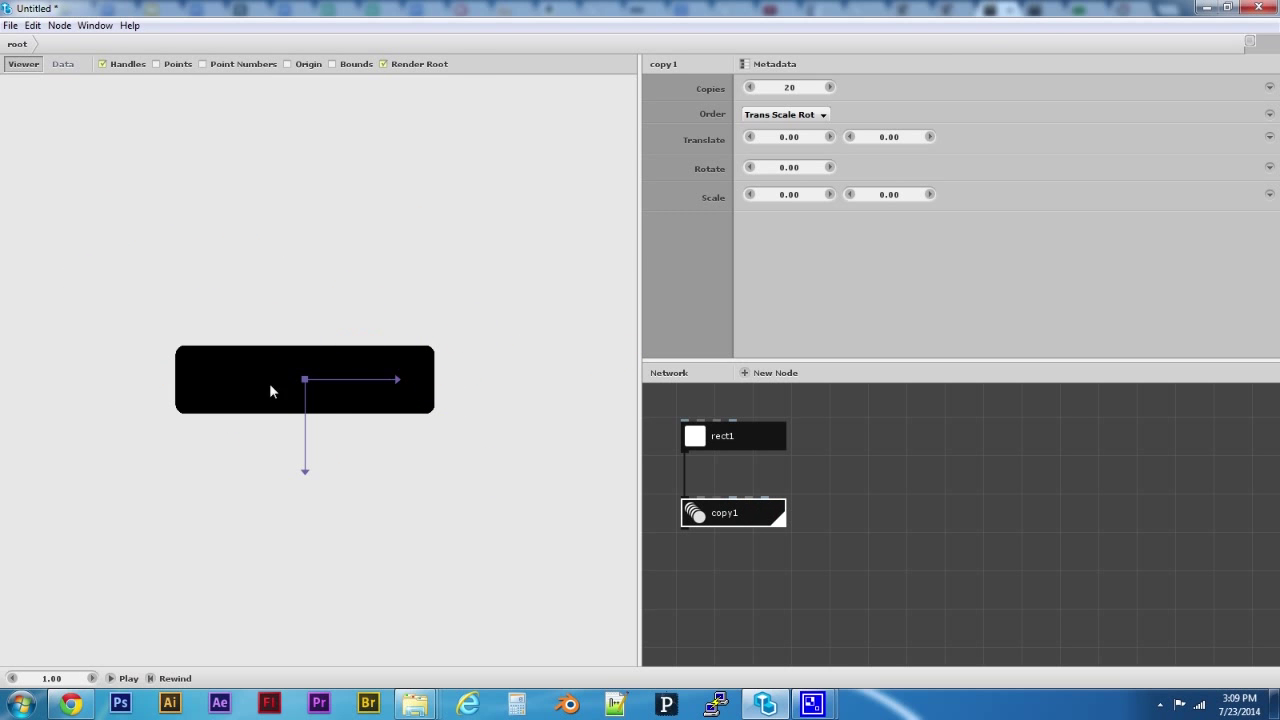
Step: Set the copies' Translate Y offset to 80
left_click(780, 137)
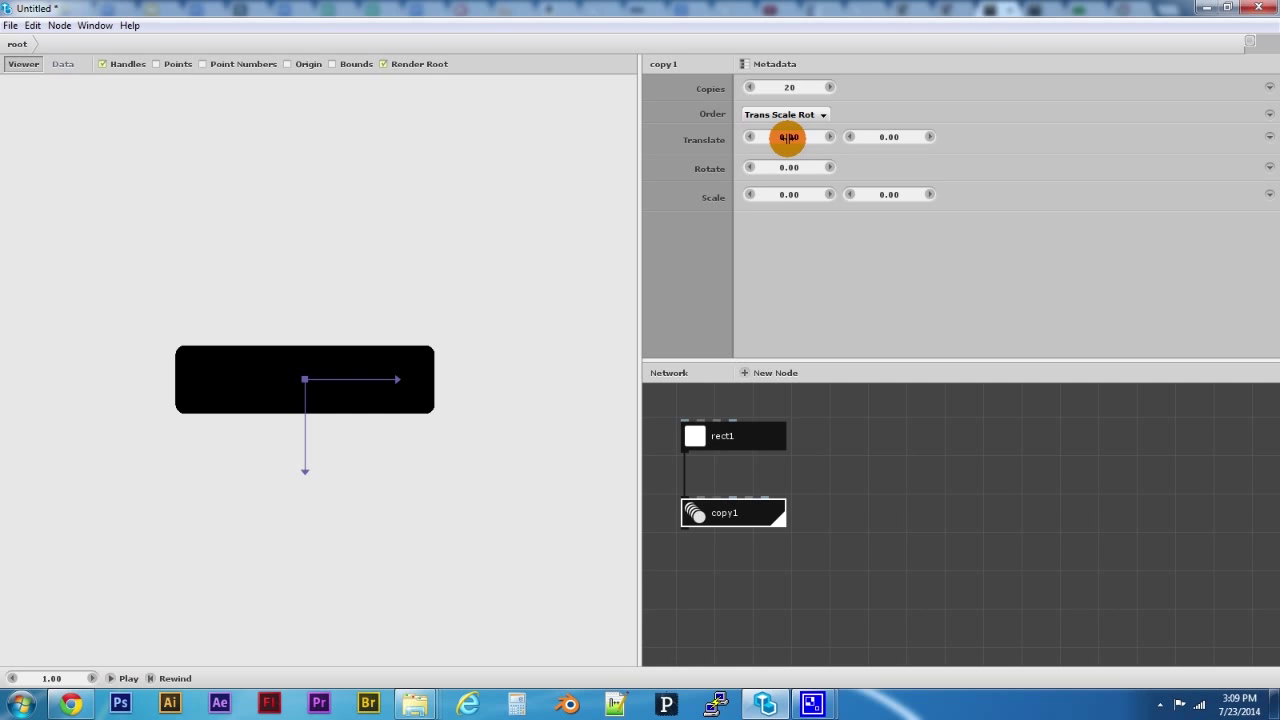
left_click(891, 131)
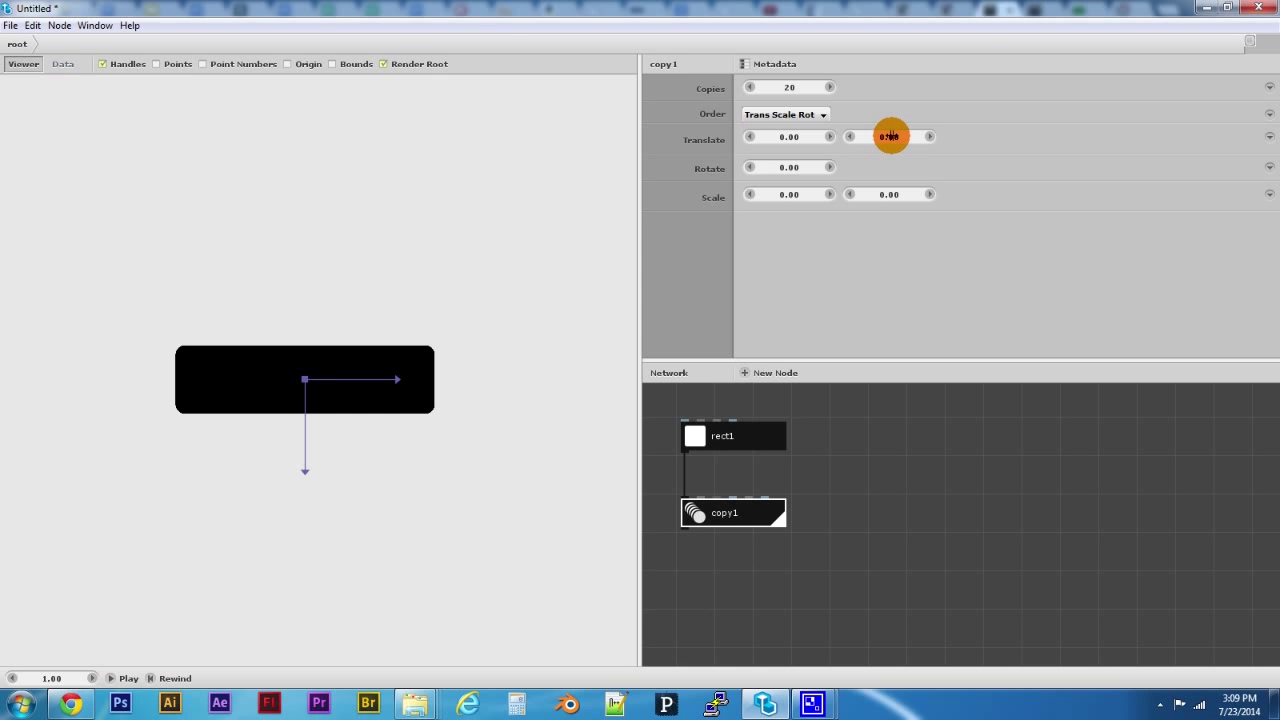
left_click_drag(891, 137, 957, 136)
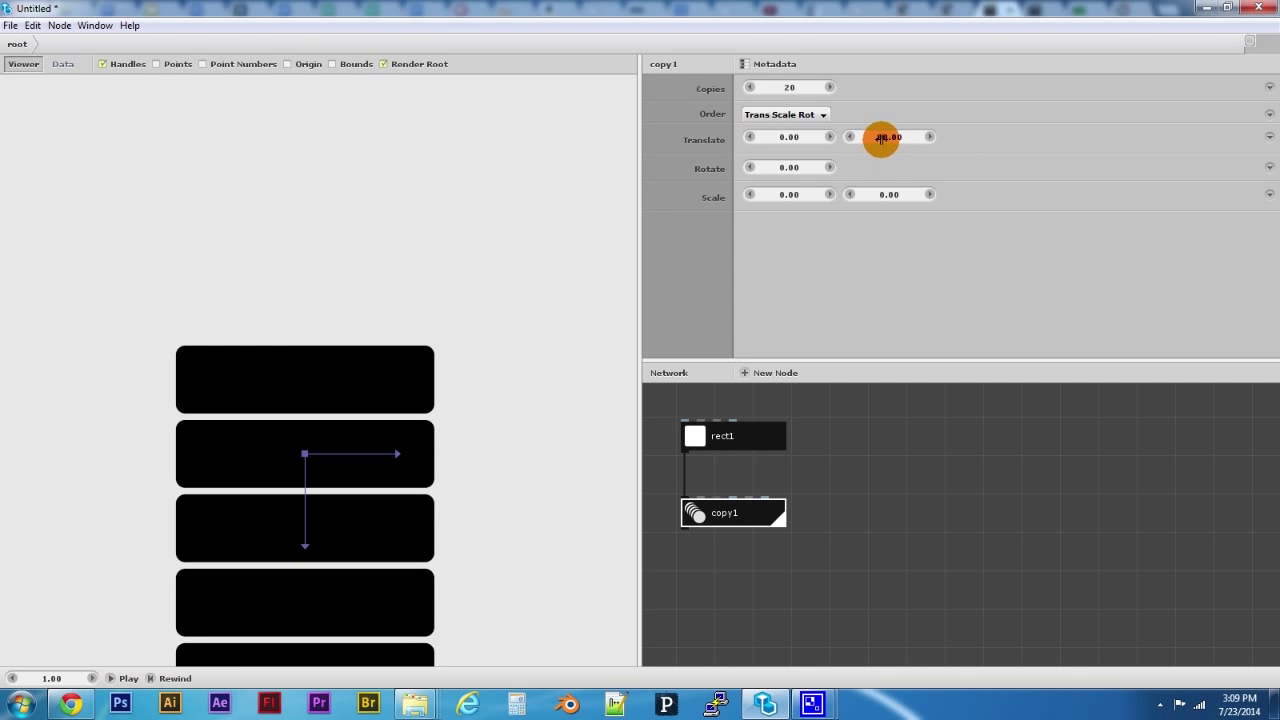
left_click(890, 136)
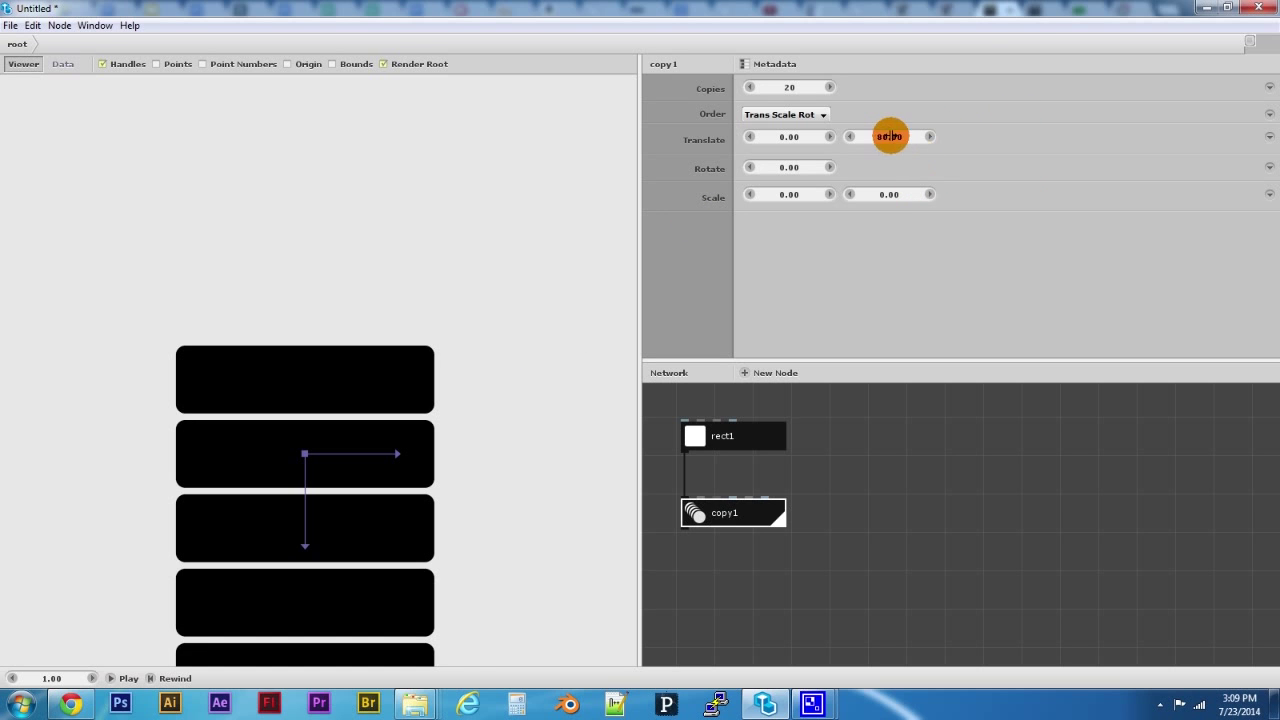
Step: Pan and zoom out the Viewer to show the full column of 20 rectangles
key("space")
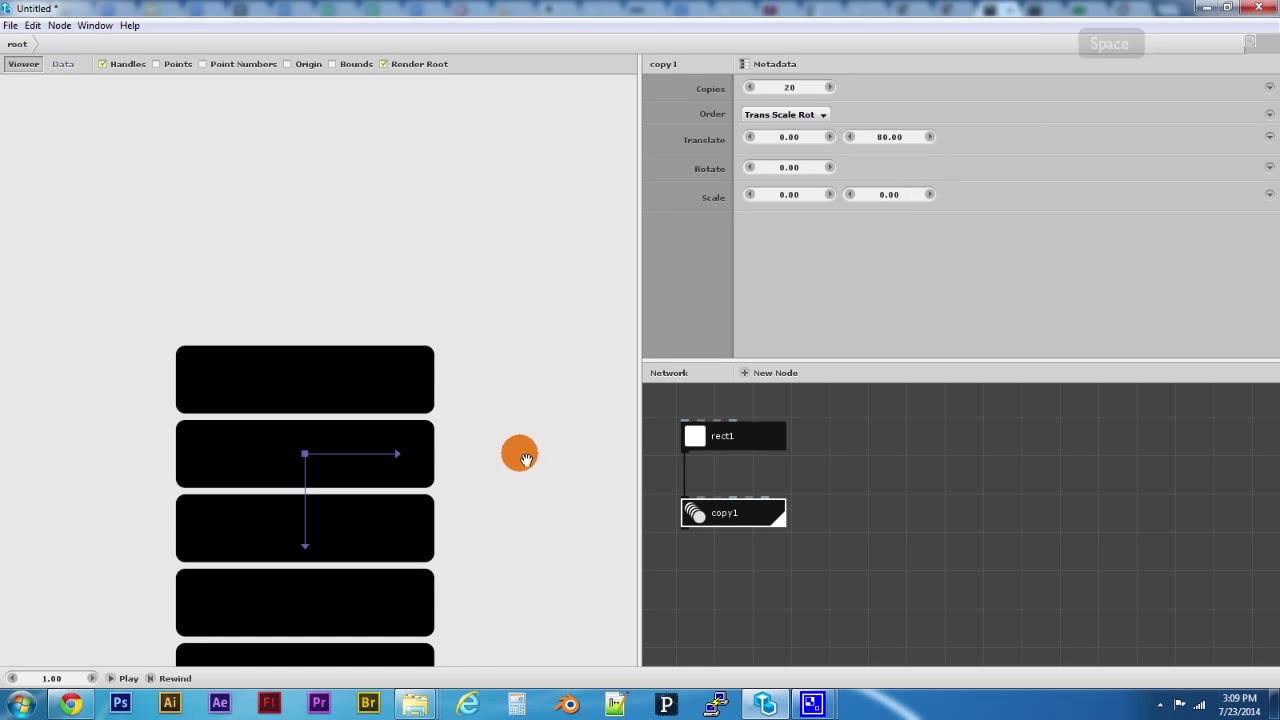
left_click_drag(517, 451, 510, 244)
scroll(457, 383, "down", 5)
key("space")
left_click_drag(457, 383, 472, 306)
scroll(472, 306, "down", 2)
key("space")
left_click_drag(529, 357, 431, 380)
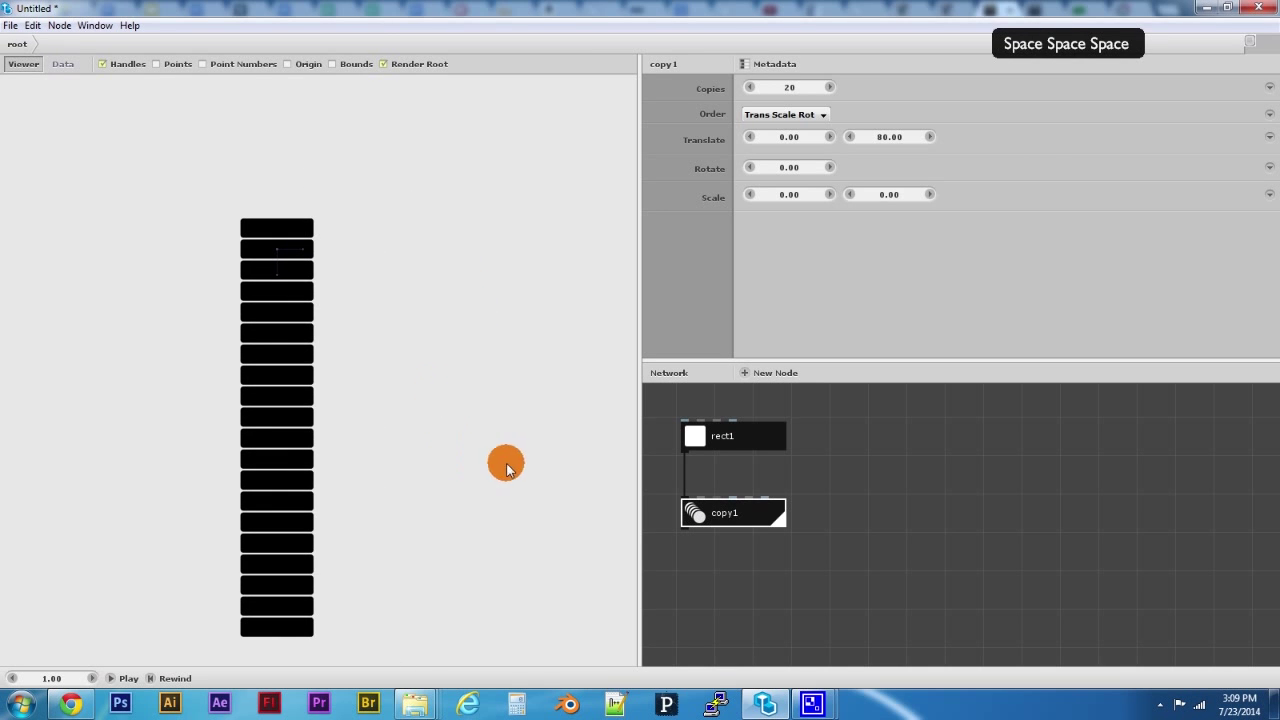
Step: Briefly render rect1 alone, then switch rendering back to copy1
left_click(749, 438)
double_click(749, 437)
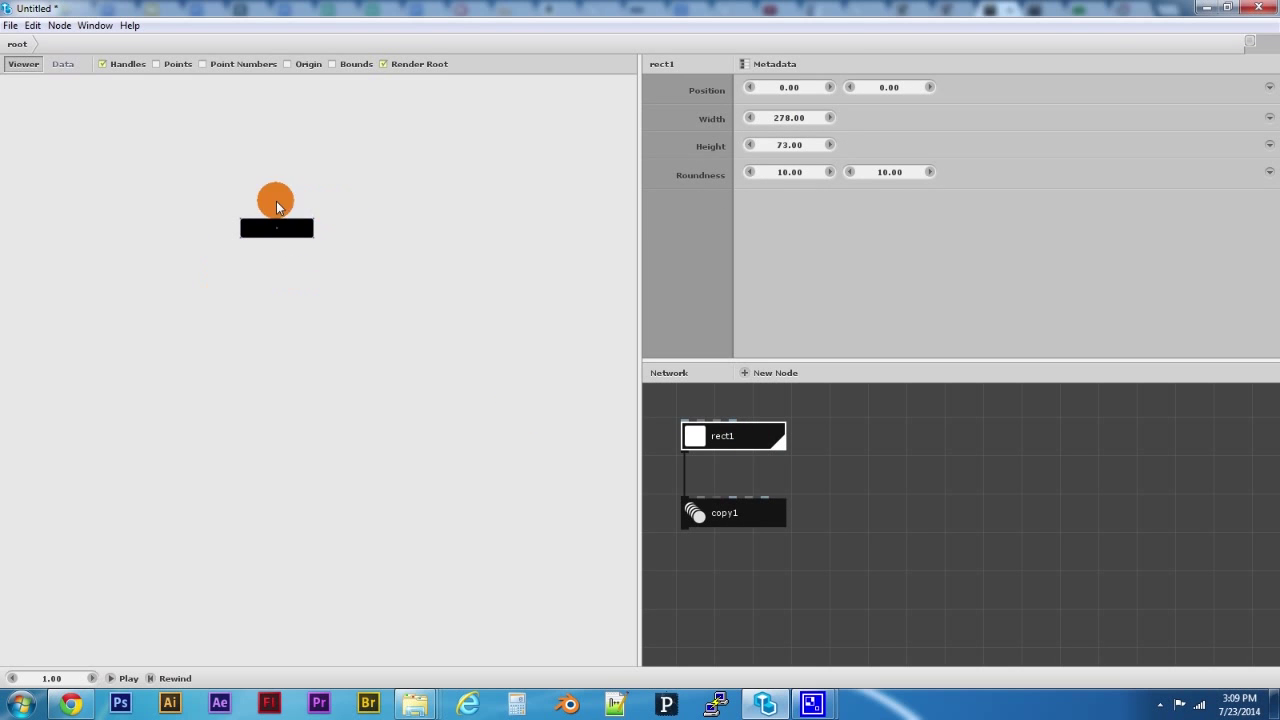
double_click(729, 511)
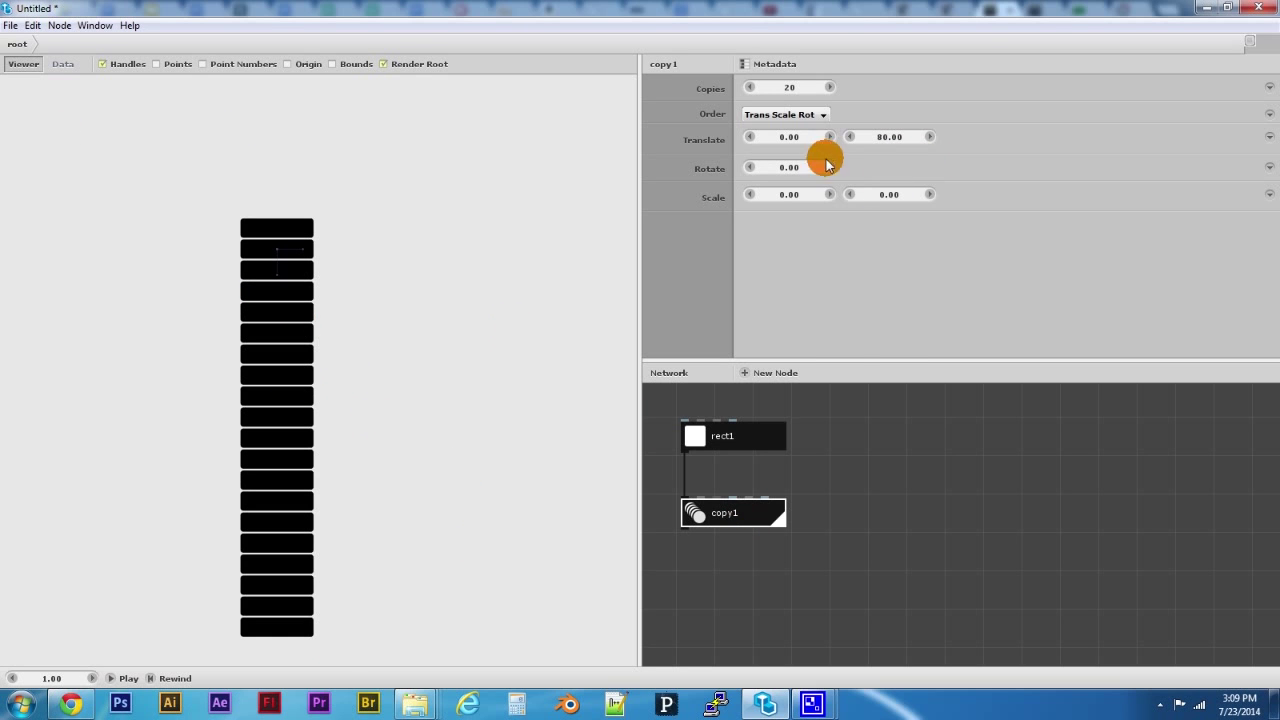
left_click(790, 138)
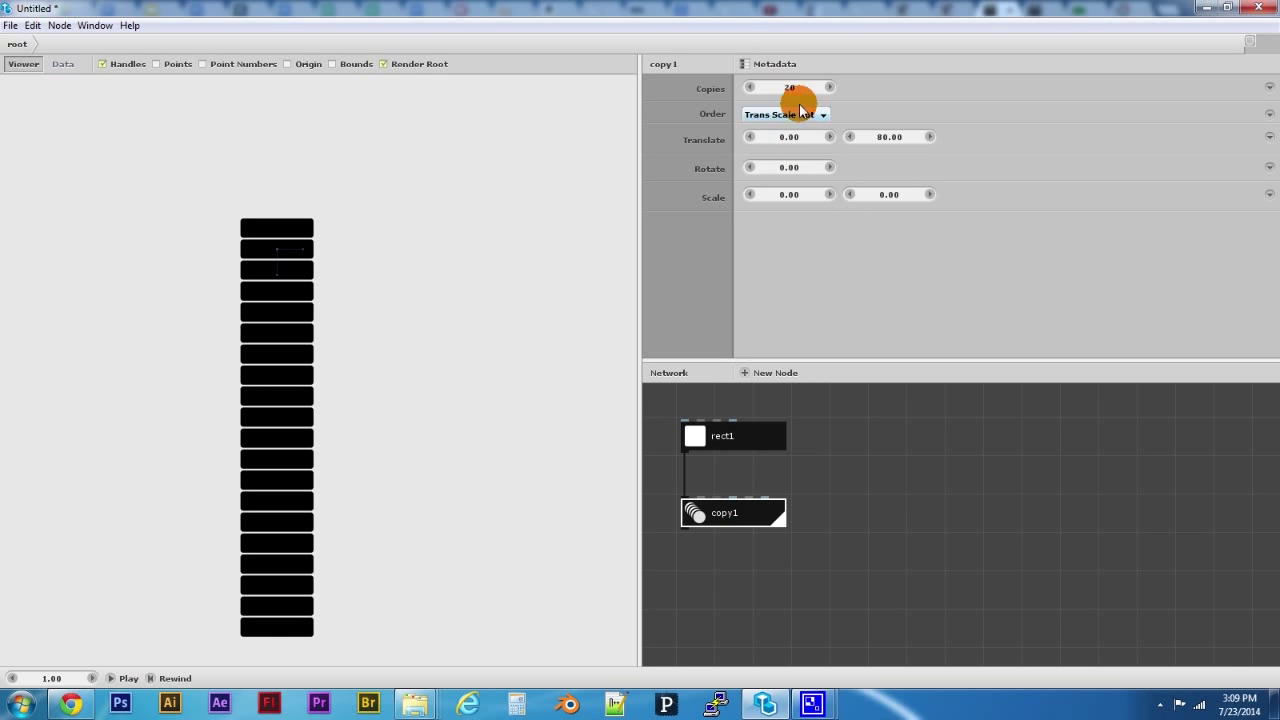
Step: Drag Translate X to -43 to stagger the copies diagonally and pan the chain into view
mouse_move(791, 136)
left_mouse_down()
mouse_move(755, 135)
mouse_move(822, 168)
left_mouse_up()
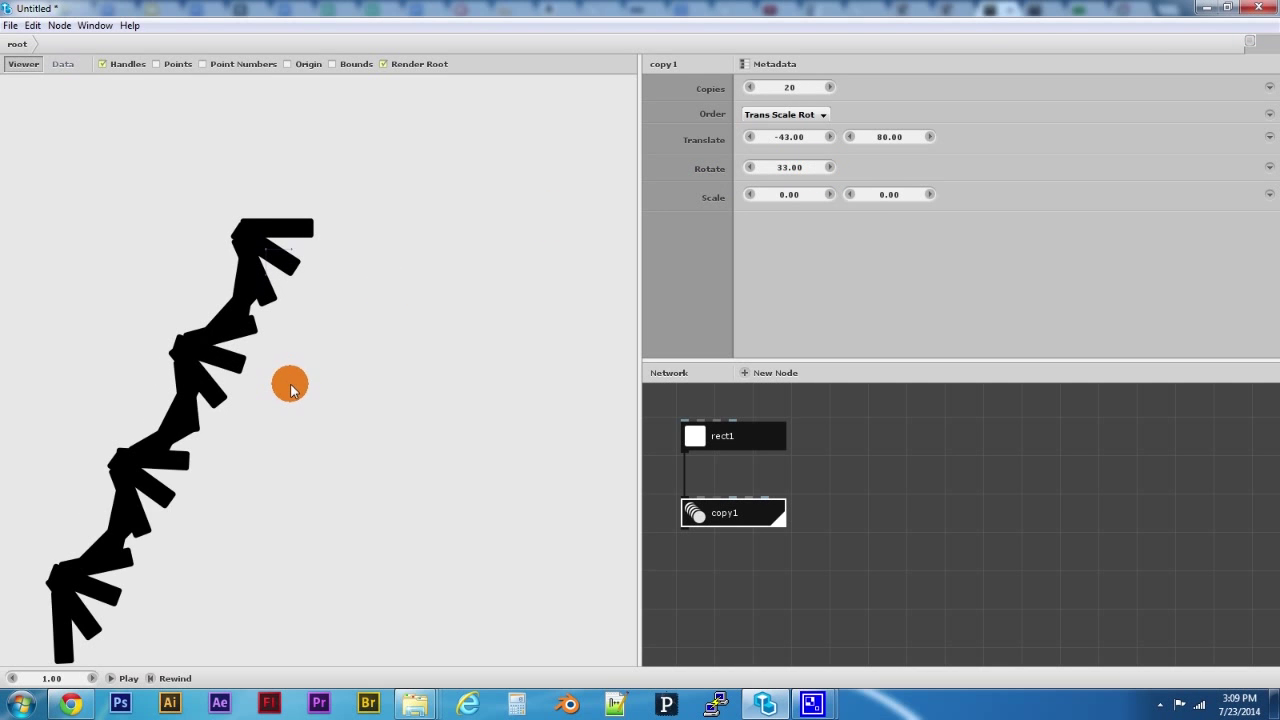
key("space")
left_click_drag(298, 378, 417, 350)
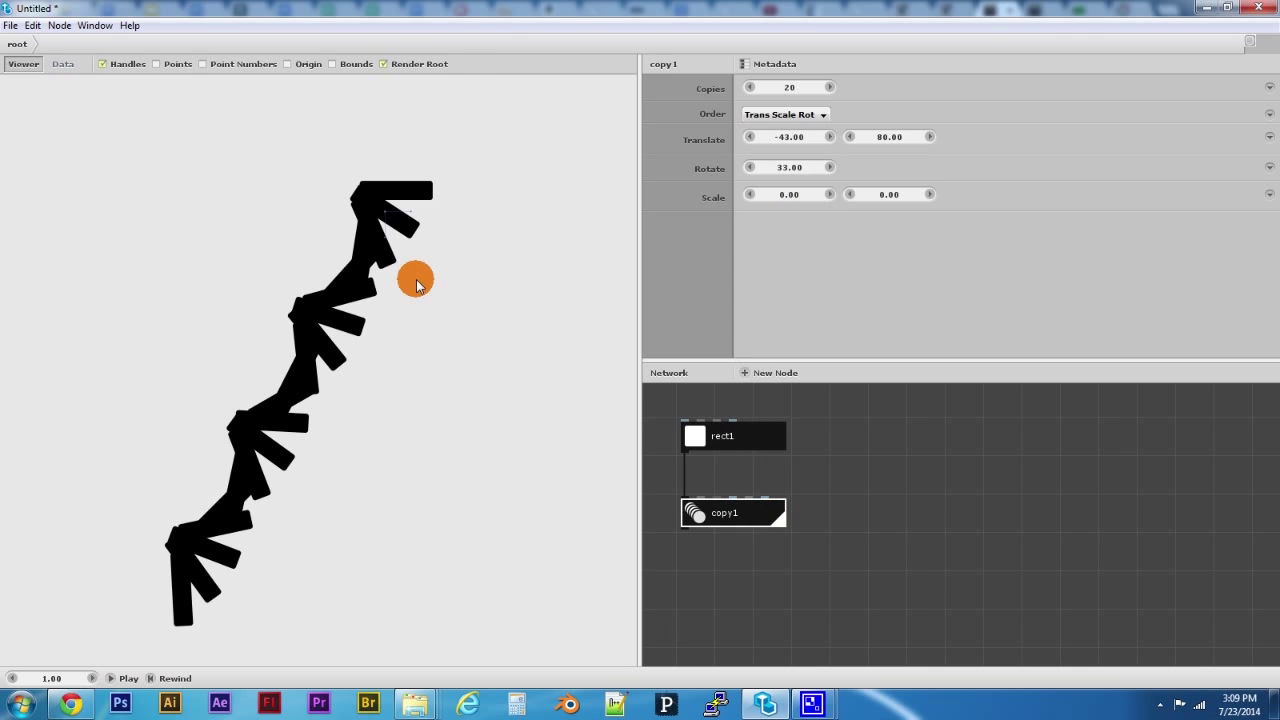
left_click(758, 447)
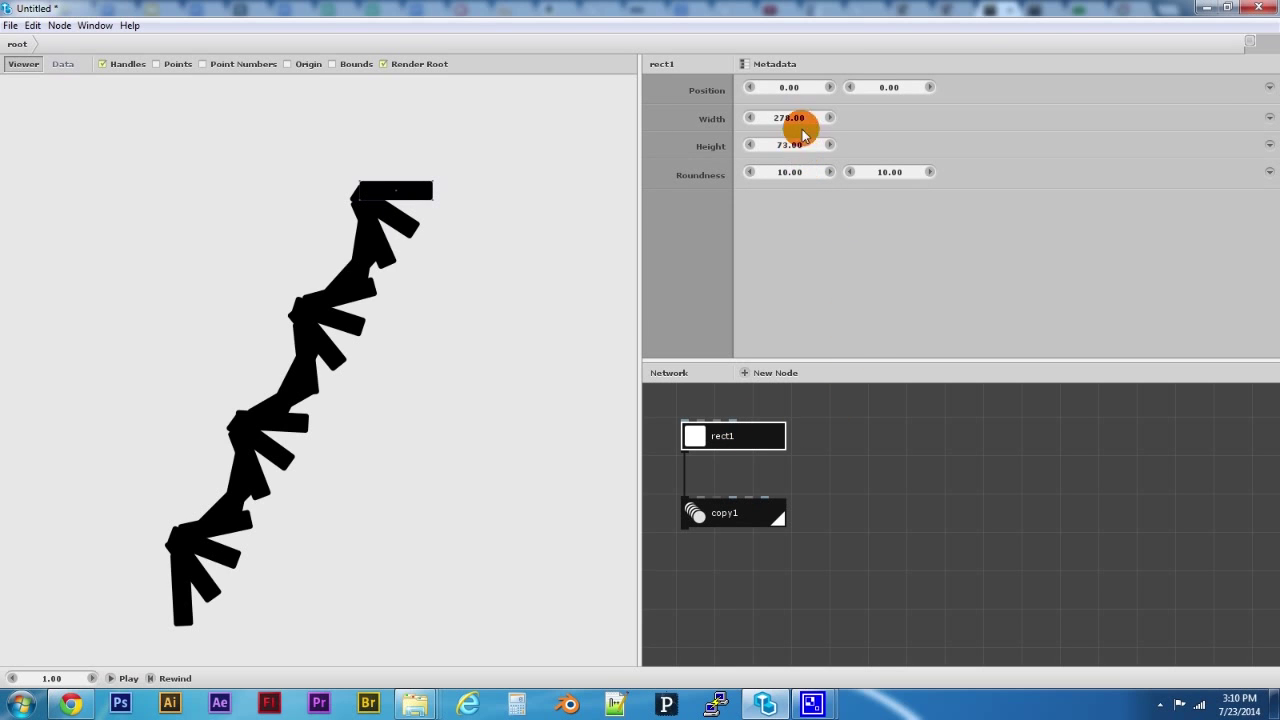
Step: Resize rect1 to a thin 795 × 14 bar, then select the copy1 node
left_click_drag(790, 145, 808, 174)
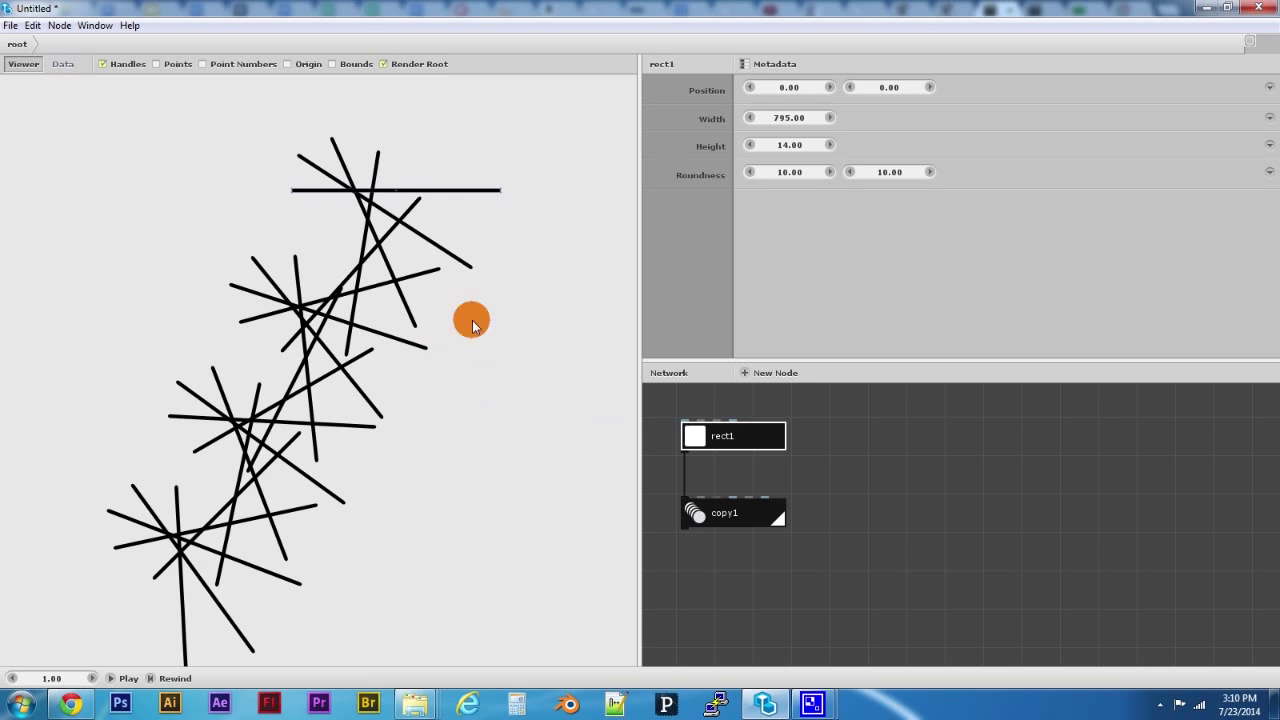
left_click(762, 510)
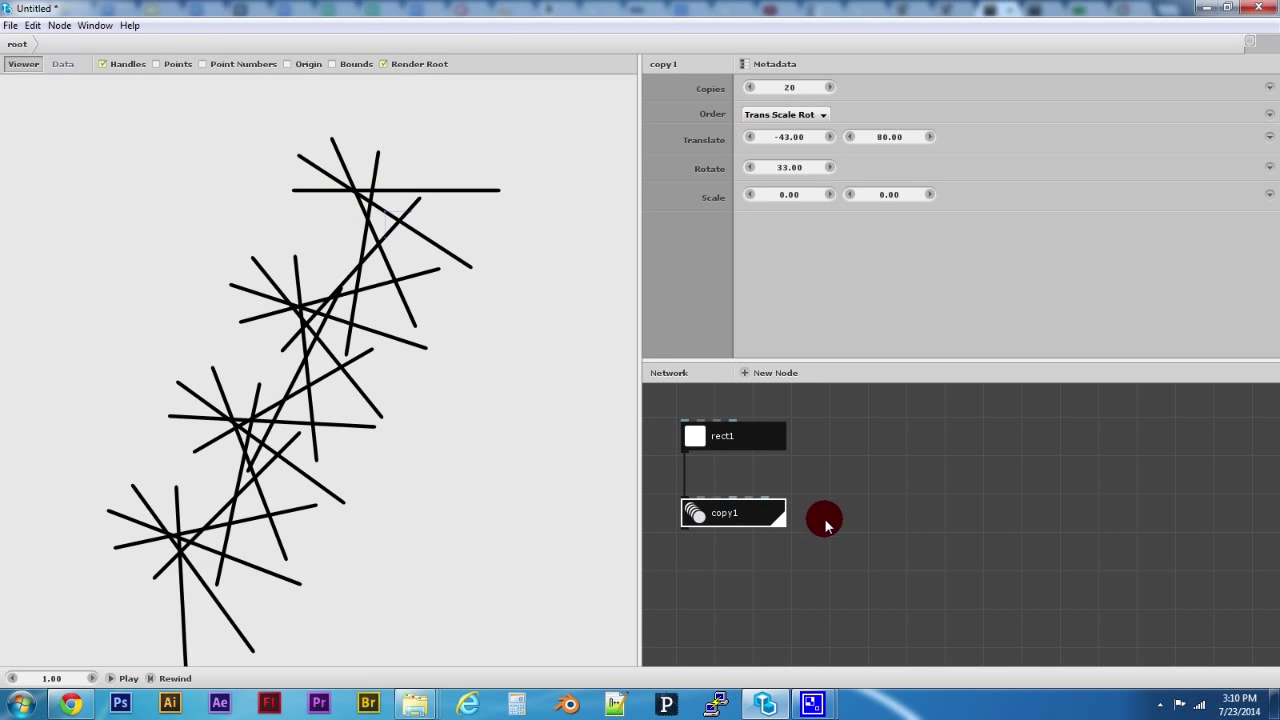